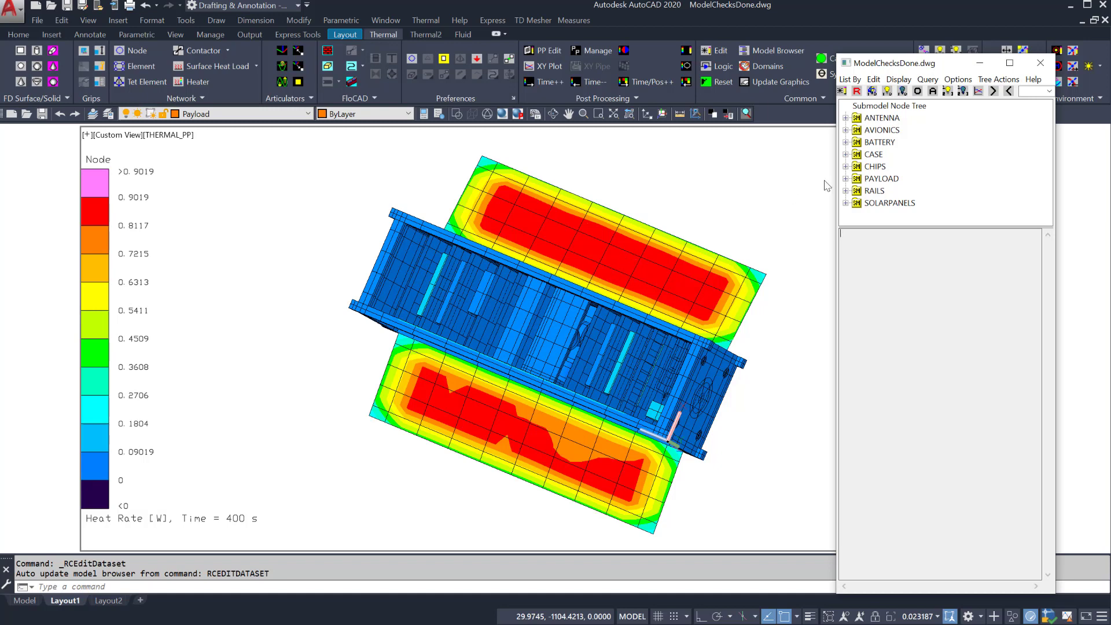
Step: Show current post-processed data, review the SOLARPANELS node heat rates and statistics, then close the Model Browser
{"action": "left_click", "coordinate": [947, 81]}
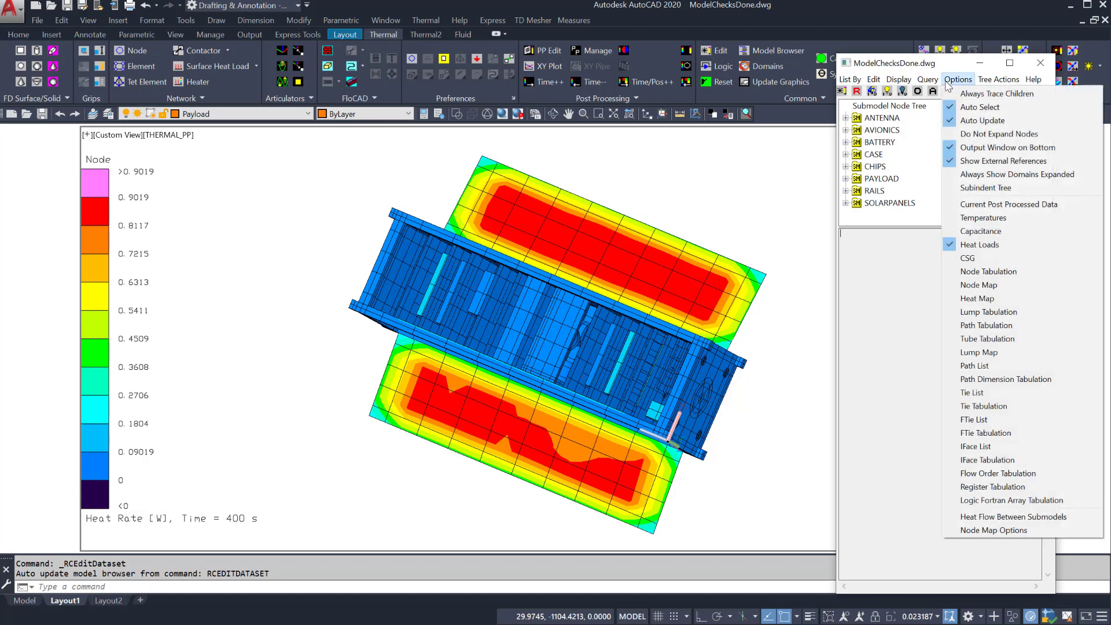
{"action": "left_click", "coordinate": [991, 206]}
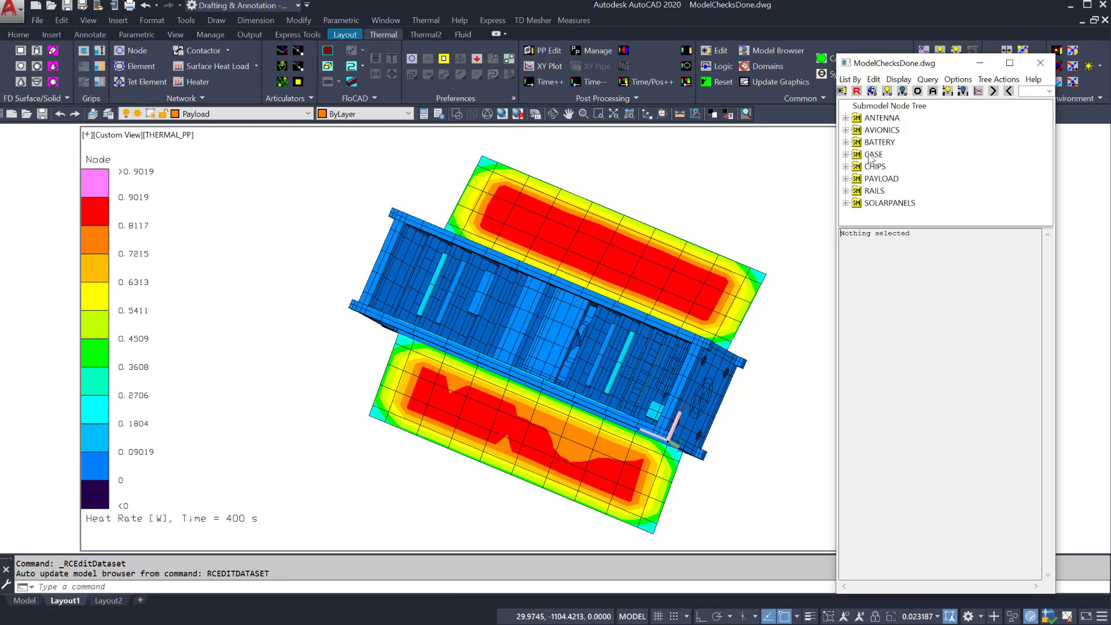
{"action": "left_click", "coordinate": [876, 204]}
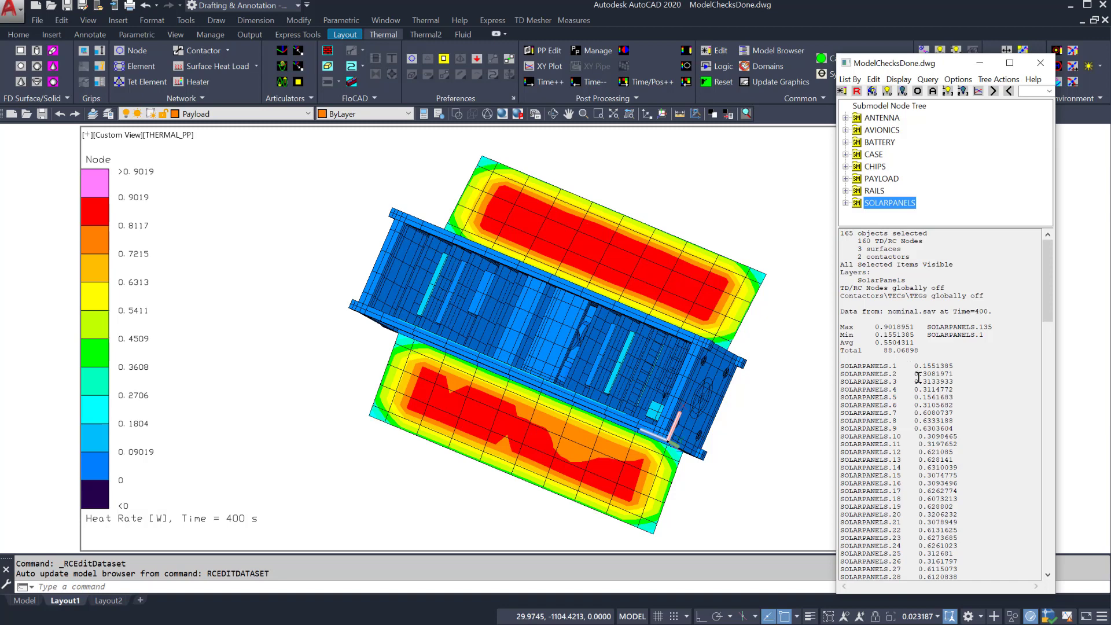
{"action": "scroll", "coordinate": [918, 377], "scroll_direction": "down", "scroll_amount": 3}
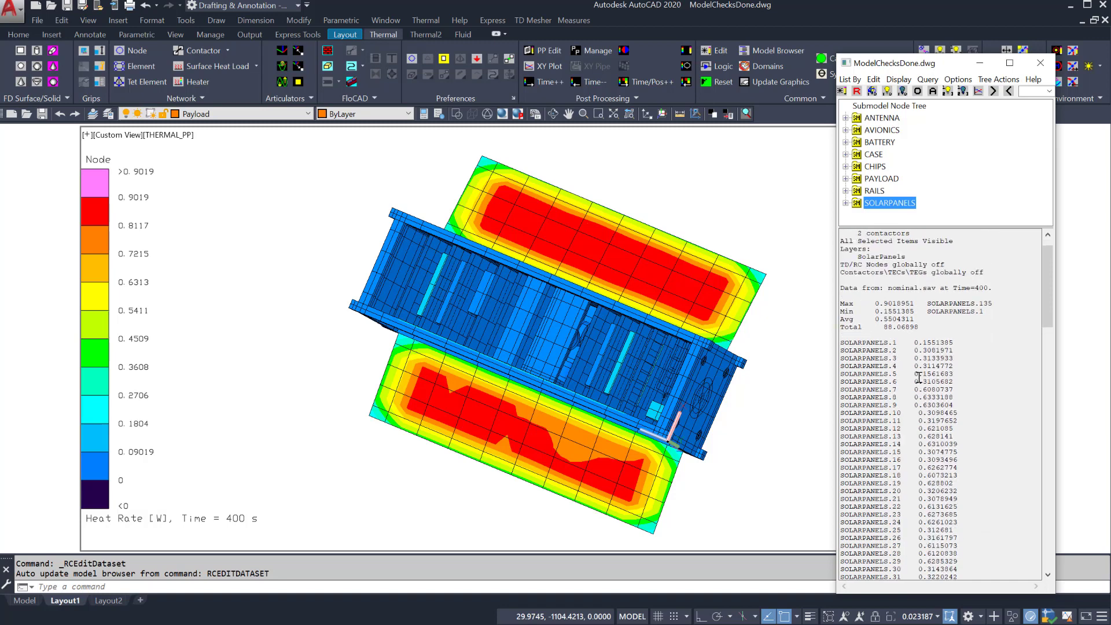
{"action": "scroll", "coordinate": [918, 378], "scroll_direction": "up", "scroll_amount": 3}
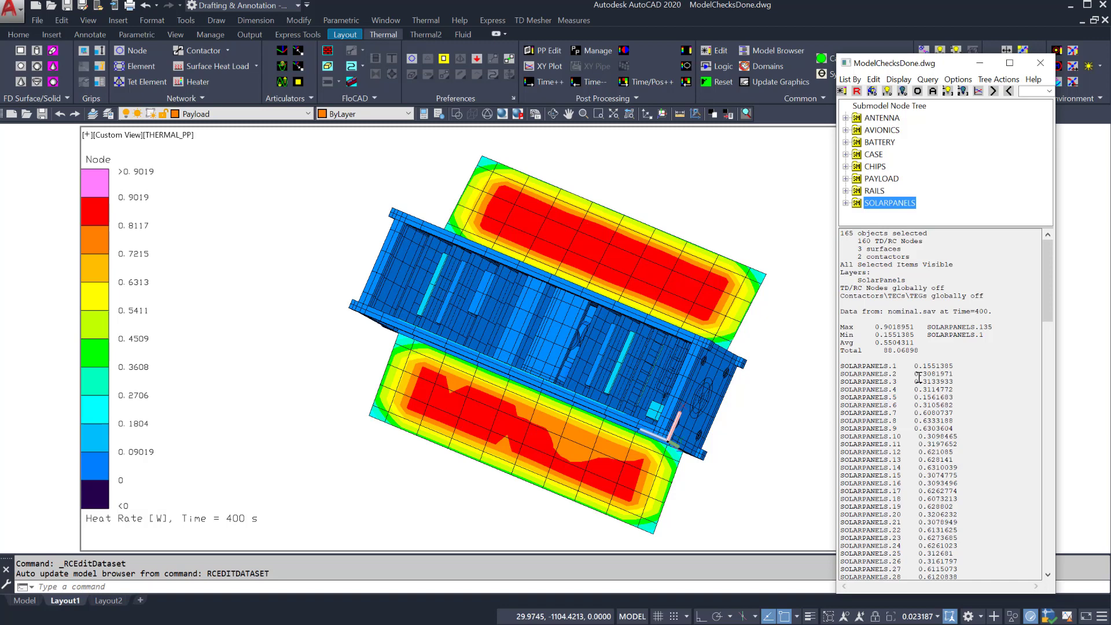
{"action": "left_click", "coordinate": [1040, 63]}
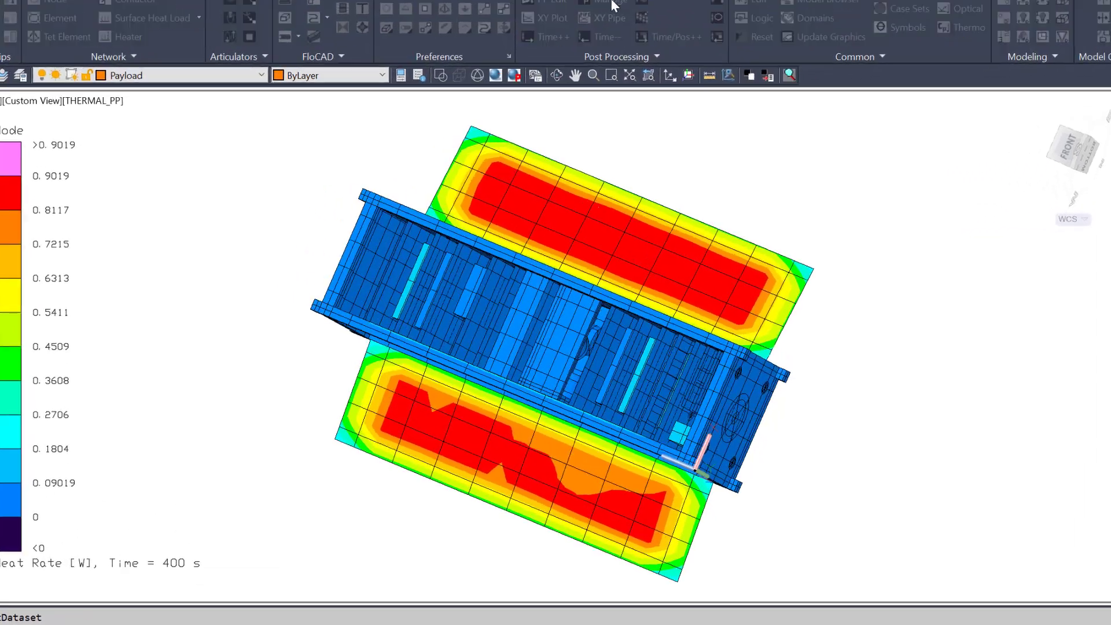
Step: Create a new Heating Rates postprocessing dataset named 'Heating rates'
{"action": "left_click", "coordinate": [598, 51]}
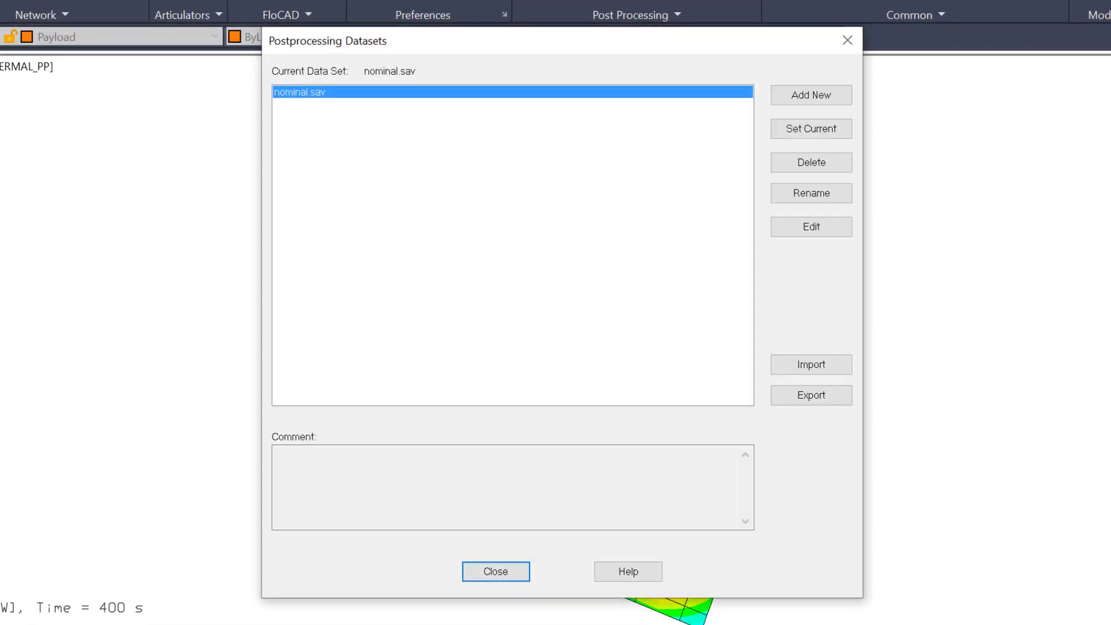
{"action": "left_click", "coordinate": [804, 98]}
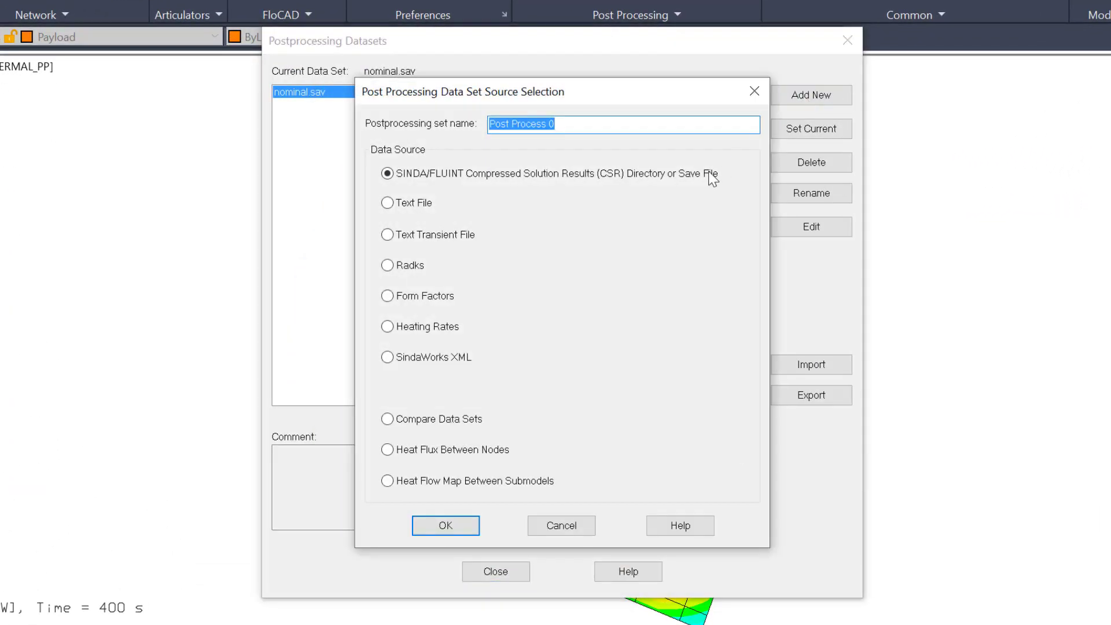
{"action": "left_click", "coordinate": [392, 326]}
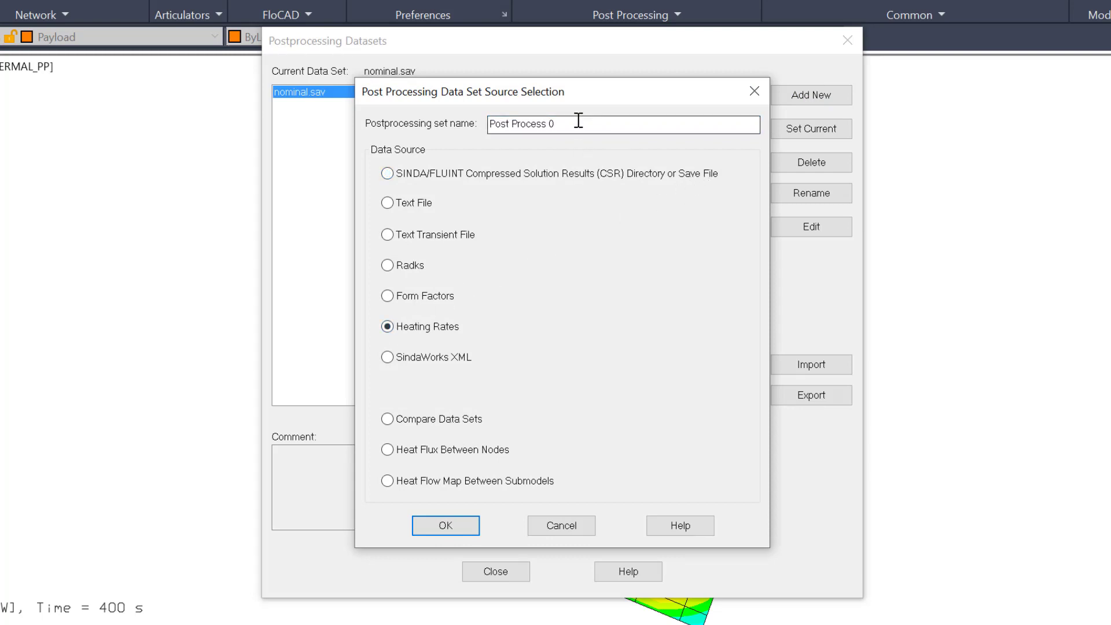
{"action": "left_click_drag", "start_coordinate": [578, 120], "coordinate": [403, 90]}
{"action": "type", "text": "Heating rates"}
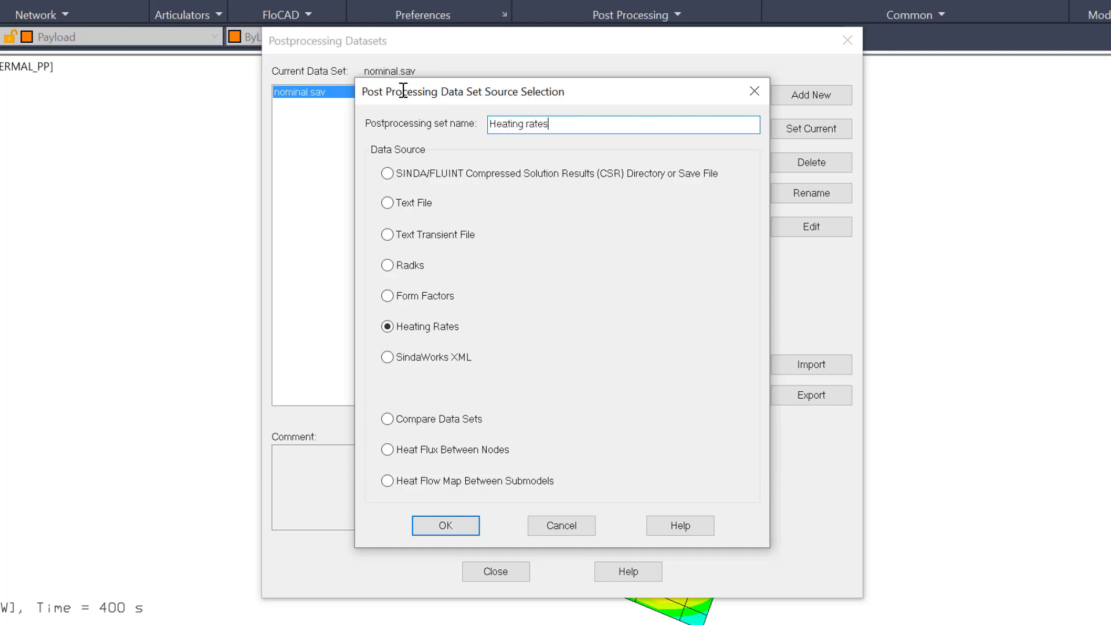
{"action": "left_click", "coordinate": [430, 524]}
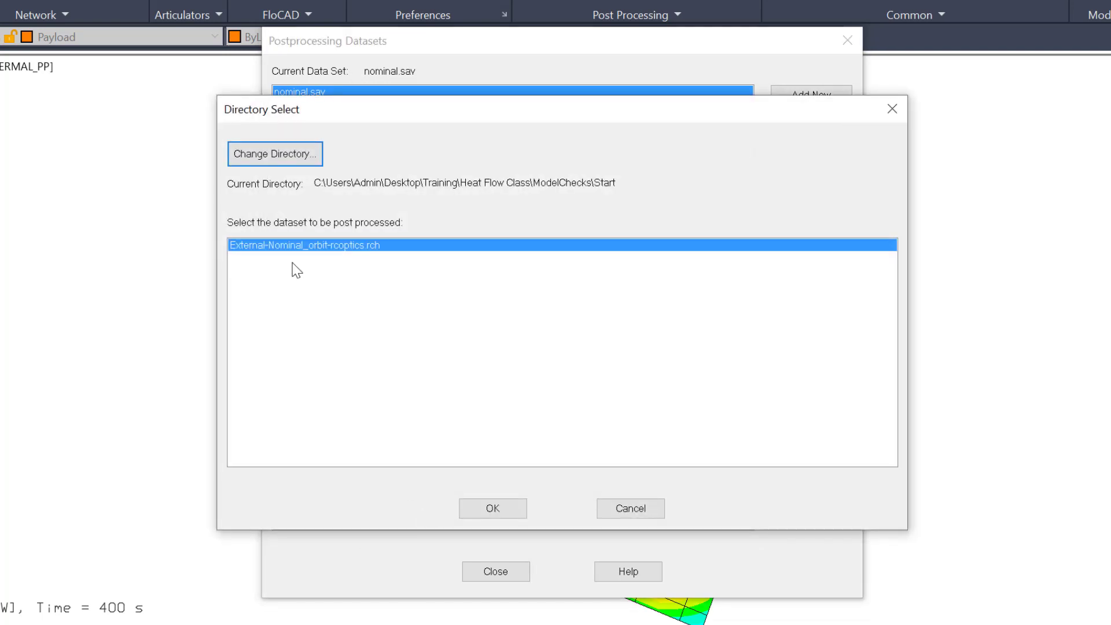
Step: Load the orbit .rch database at position 4 (1.85e+03) and make Heating rates current
{"action": "left_click", "coordinate": [485, 508]}
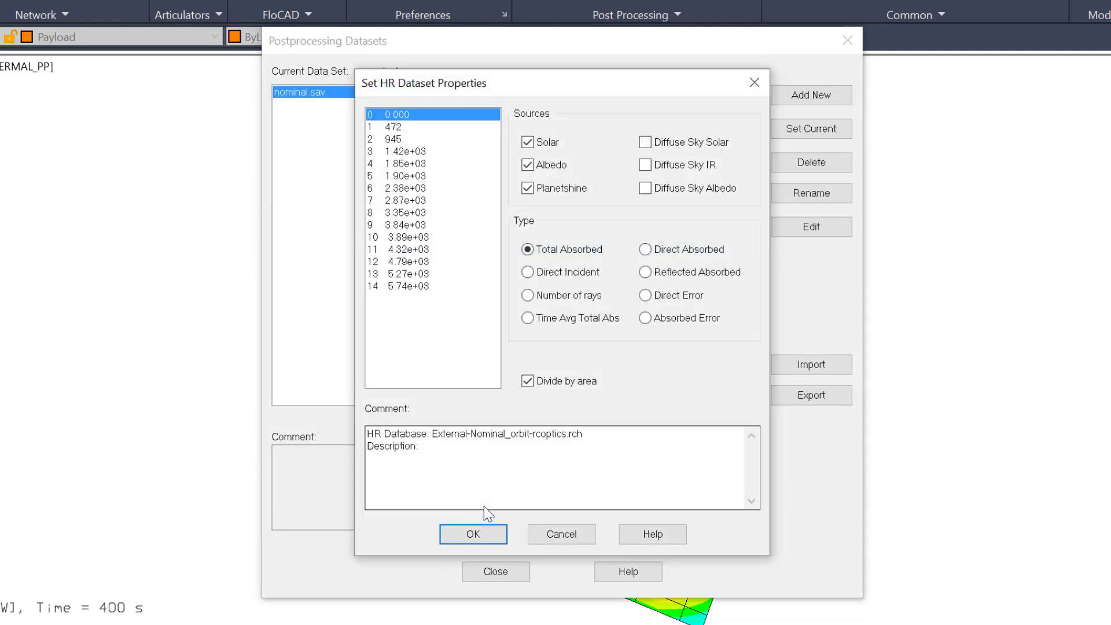
{"action": "left_click", "coordinate": [391, 165]}
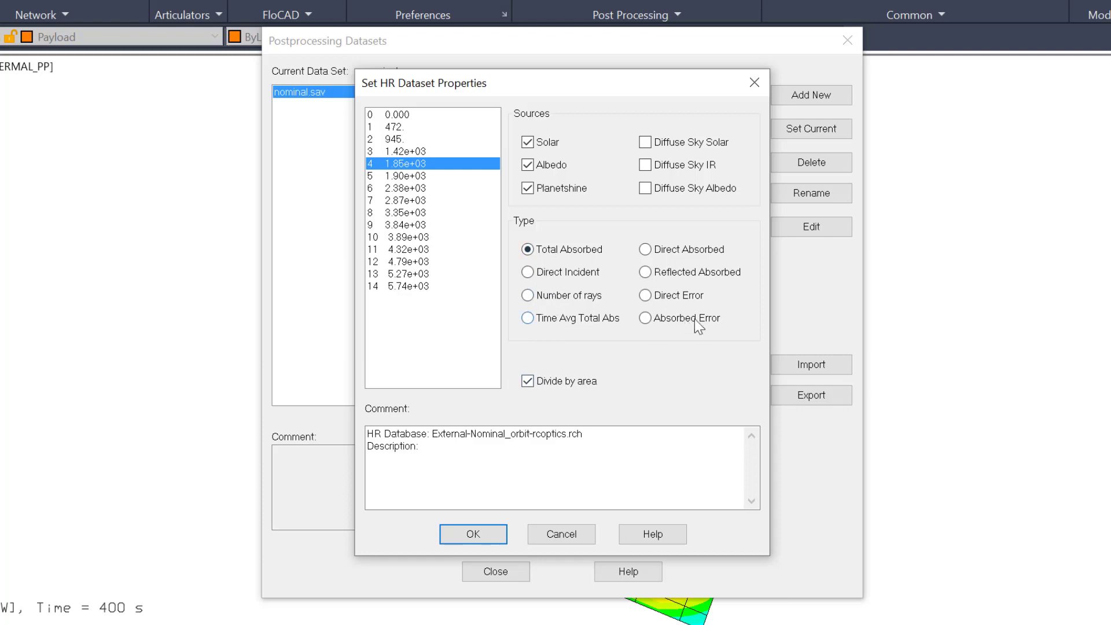
{"action": "left_click", "coordinate": [479, 531]}
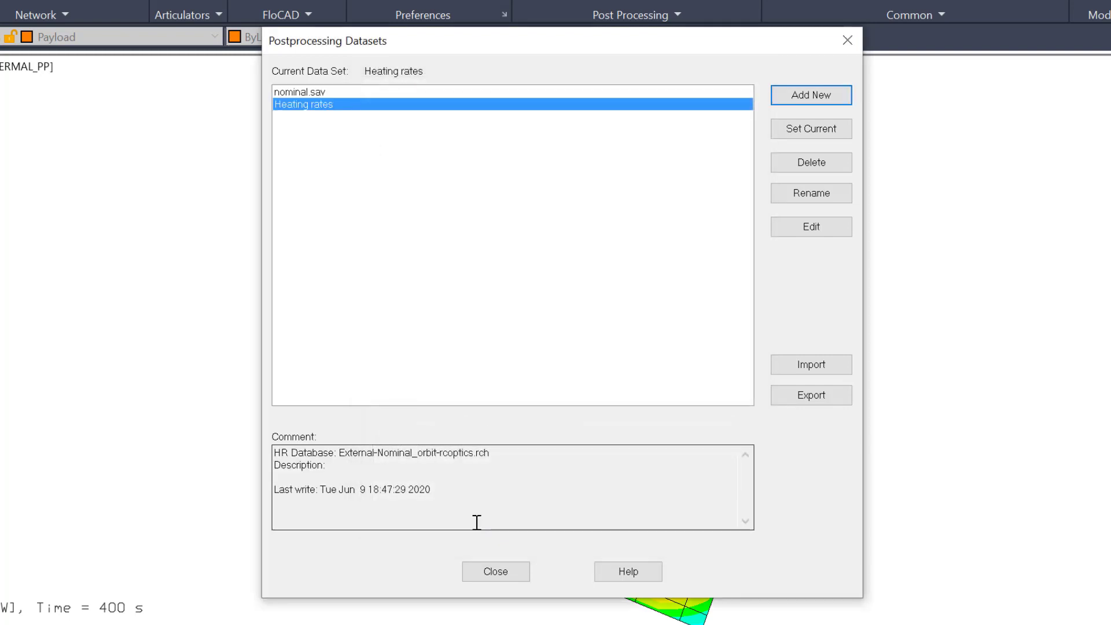
{"action": "left_click", "coordinate": [798, 140]}
{"action": "left_click", "coordinate": [496, 568]}
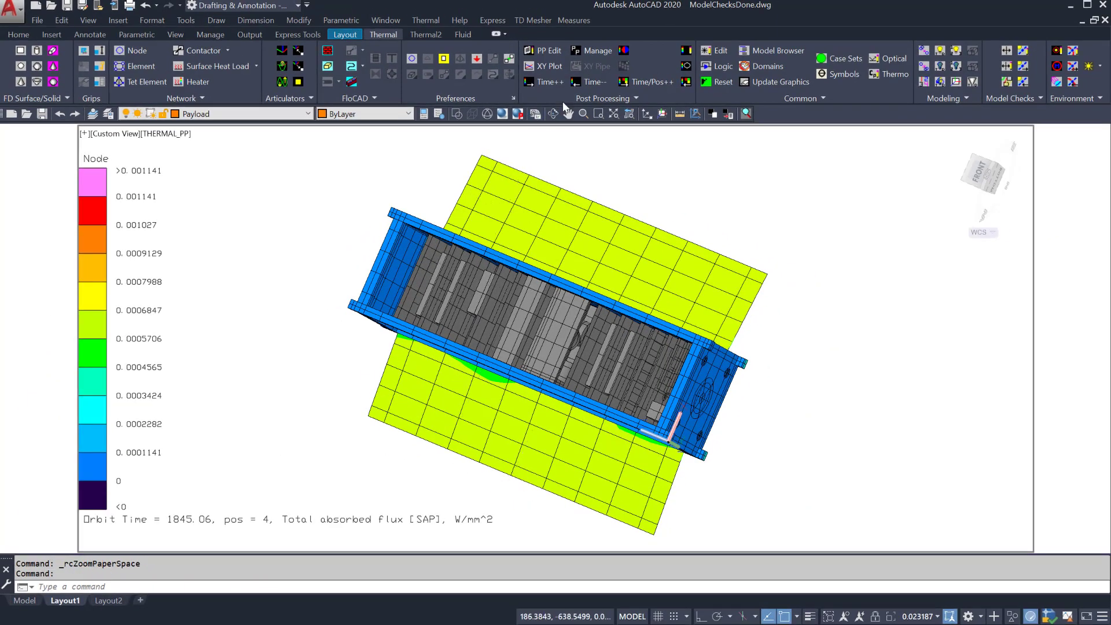
Step: Orbit the model to view it from below
{"action": "left_click", "coordinate": [554, 113]}
{"action": "left_click_drag", "start_coordinate": [665, 425], "coordinate": [487, 283]}
{"action": "key", "text": "Escape"}
Step: Graph the right solar panel's total absorbed flux versus time in an XY plot
{"action": "mouse_move", "coordinate": [487, 286]}
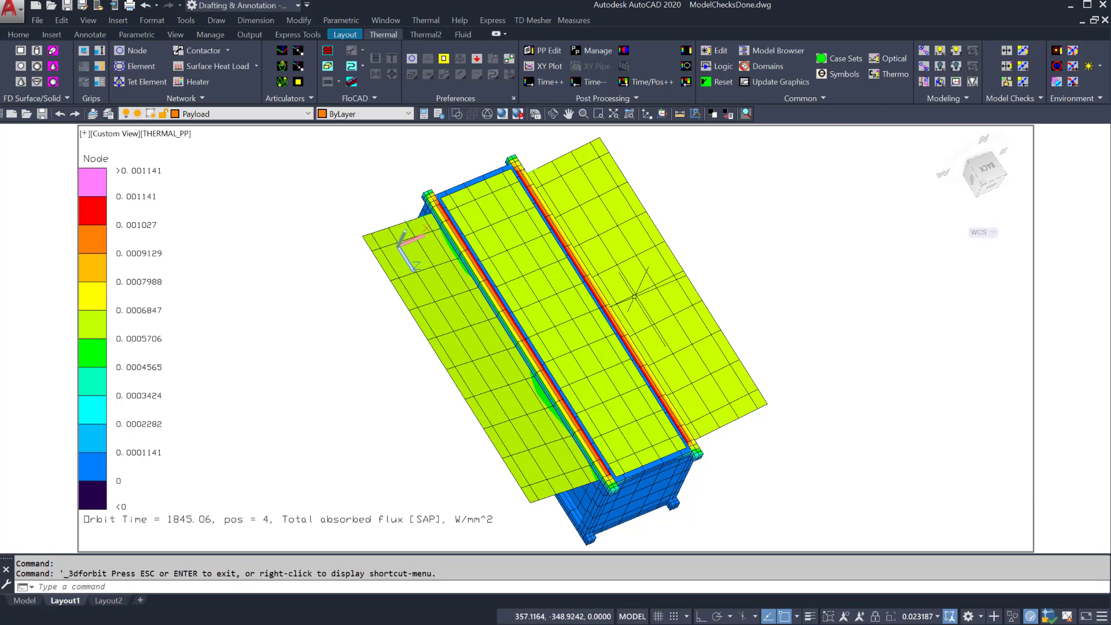
{"action": "left_click", "coordinate": [647, 307]}
{"action": "left_click", "coordinate": [542, 67]}
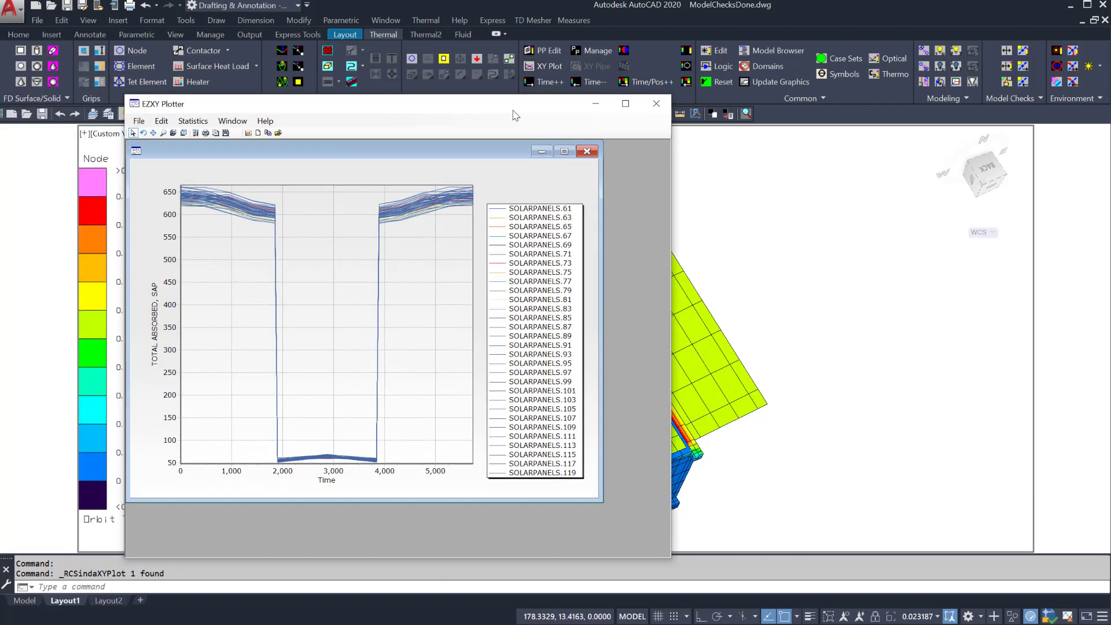
Step: Maximize the absorbed-flux plot inside EZXY Plotter, then close the plotter
{"action": "left_click", "coordinate": [564, 151]}
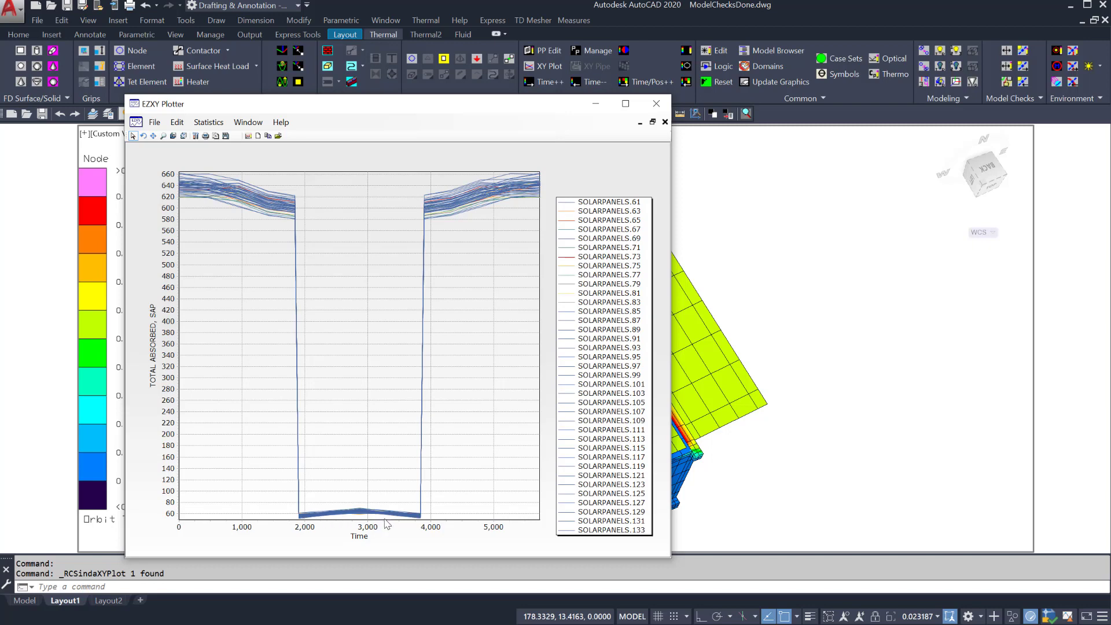
{"action": "left_click", "coordinate": [658, 105]}
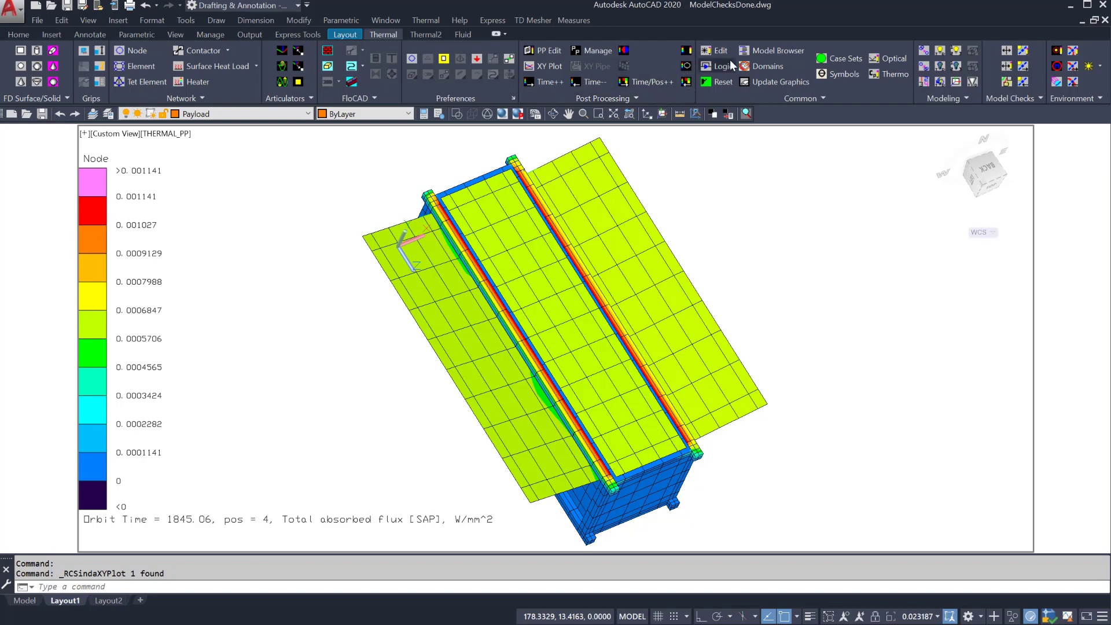
Step: Add a new postprocessing dataset using Heat Flux Between Nodes as the source
{"action": "left_click", "coordinate": [590, 50]}
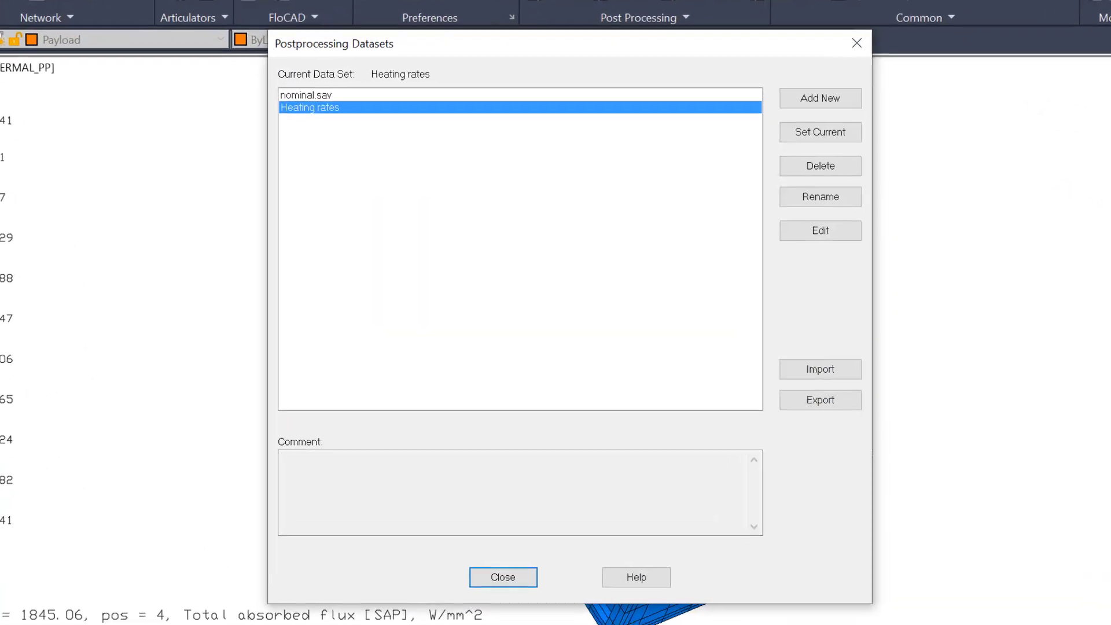
{"action": "left_click", "coordinate": [811, 97]}
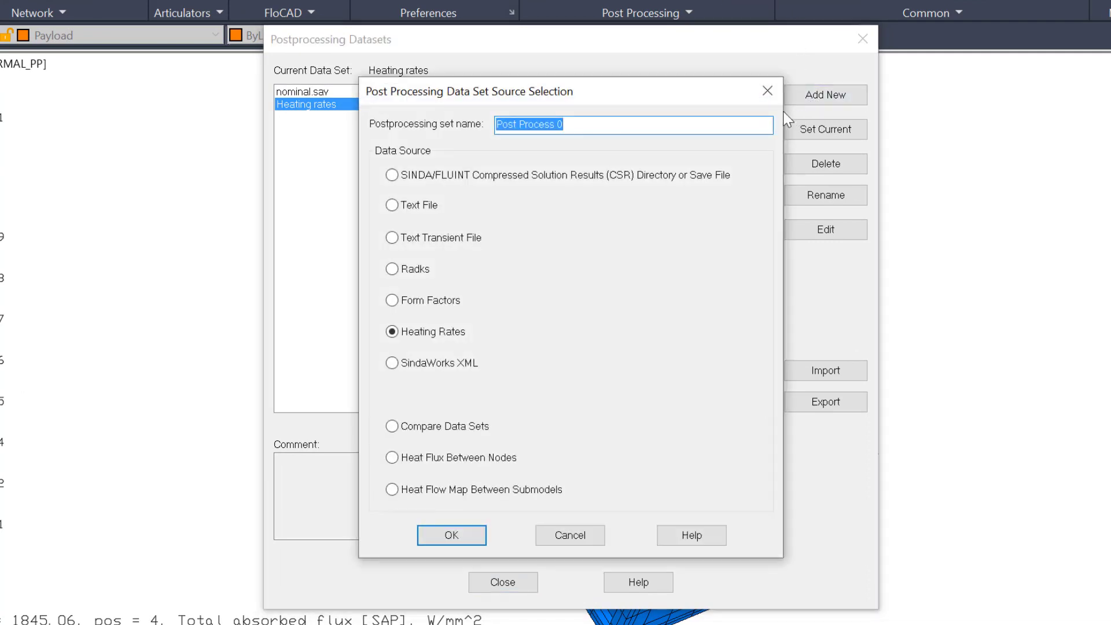
{"action": "left_click", "coordinate": [392, 458]}
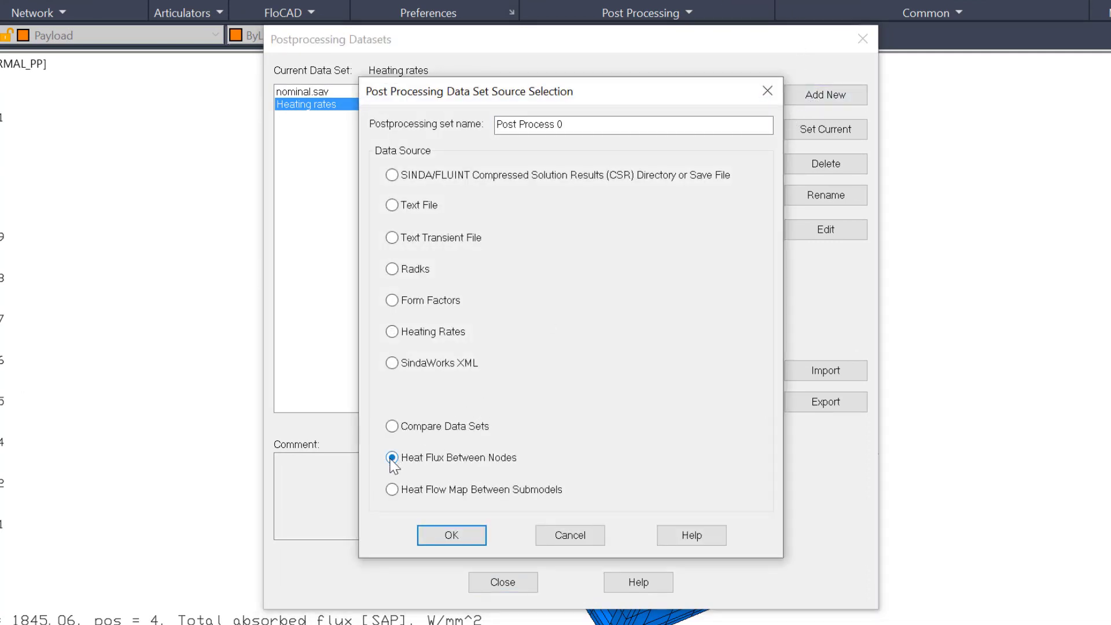
{"action": "left_click", "coordinate": [453, 537]}
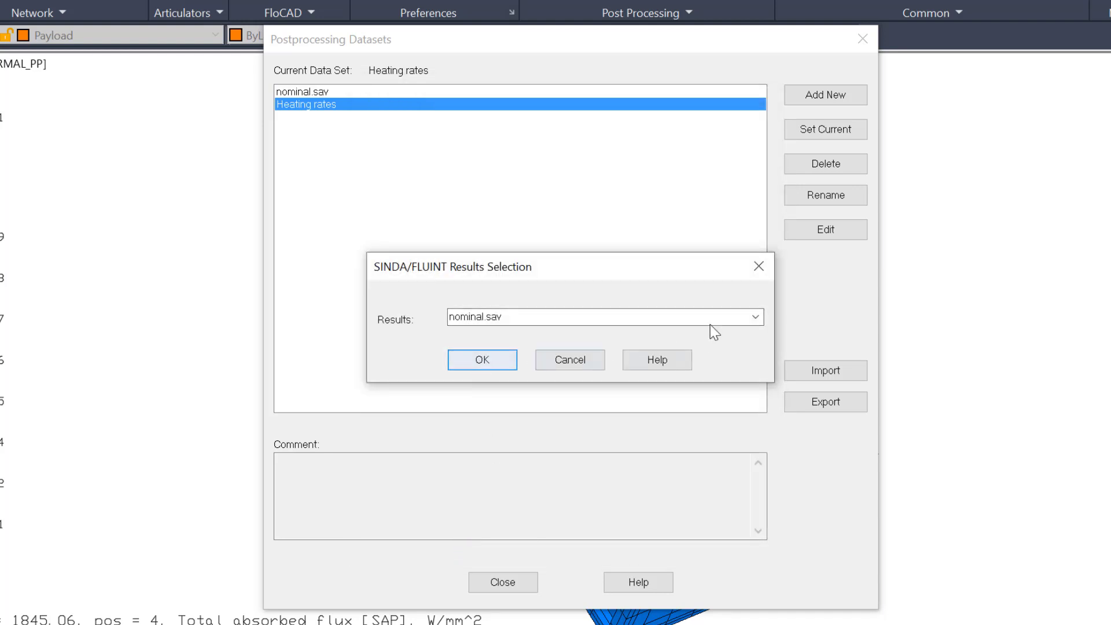
Step: Use nominal.sav with From Nodes case.22 at the 550 s record
{"action": "left_click", "coordinate": [504, 361]}
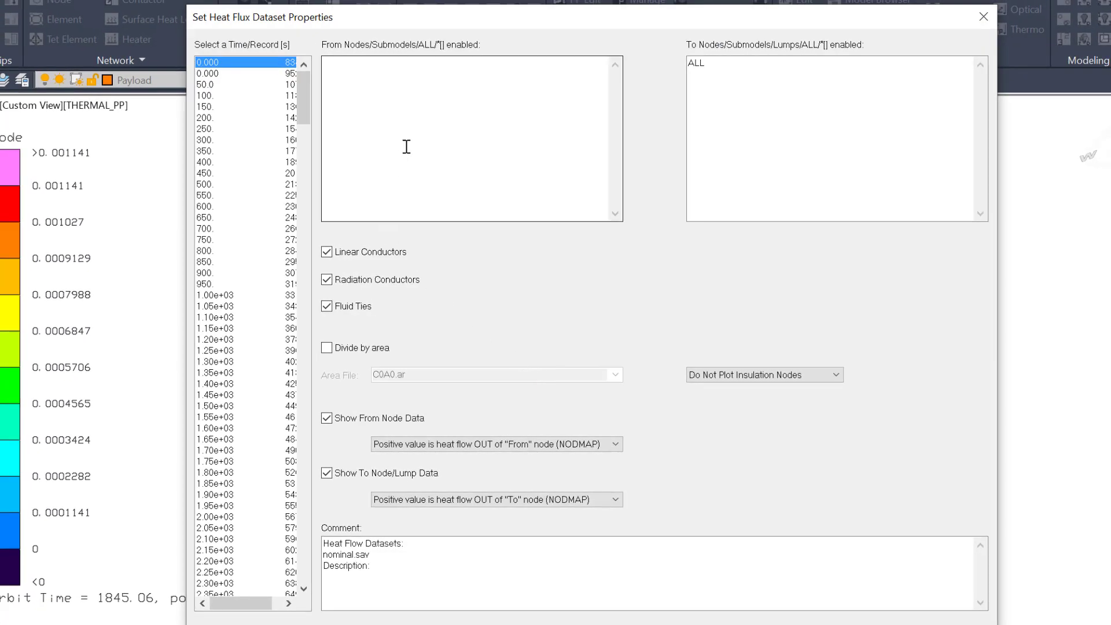
{"action": "left_click_drag", "start_coordinate": [423, 19], "coordinate": [410, 0]}
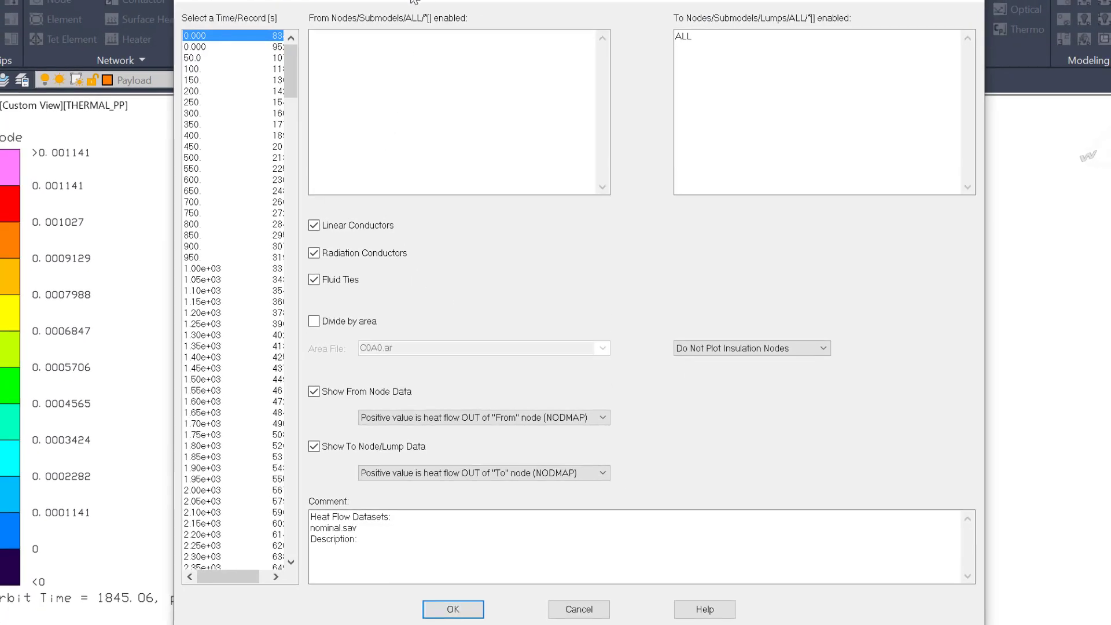
{"action": "left_click", "coordinate": [390, 73]}
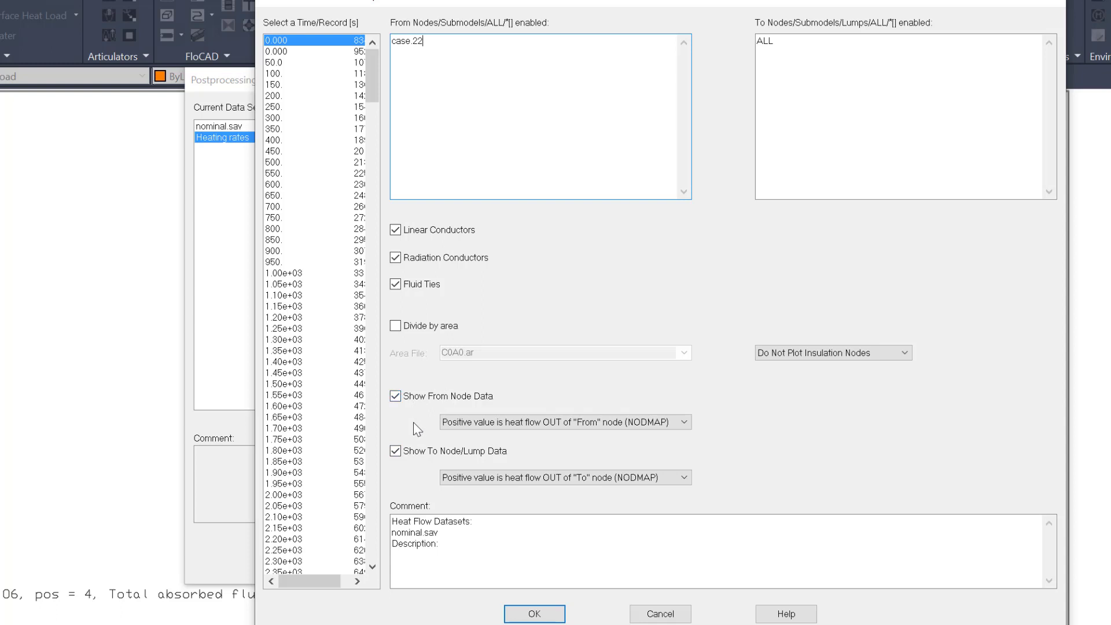
{"action": "left_click", "coordinate": [278, 173]}
{"action": "left_click", "coordinate": [531, 614]}
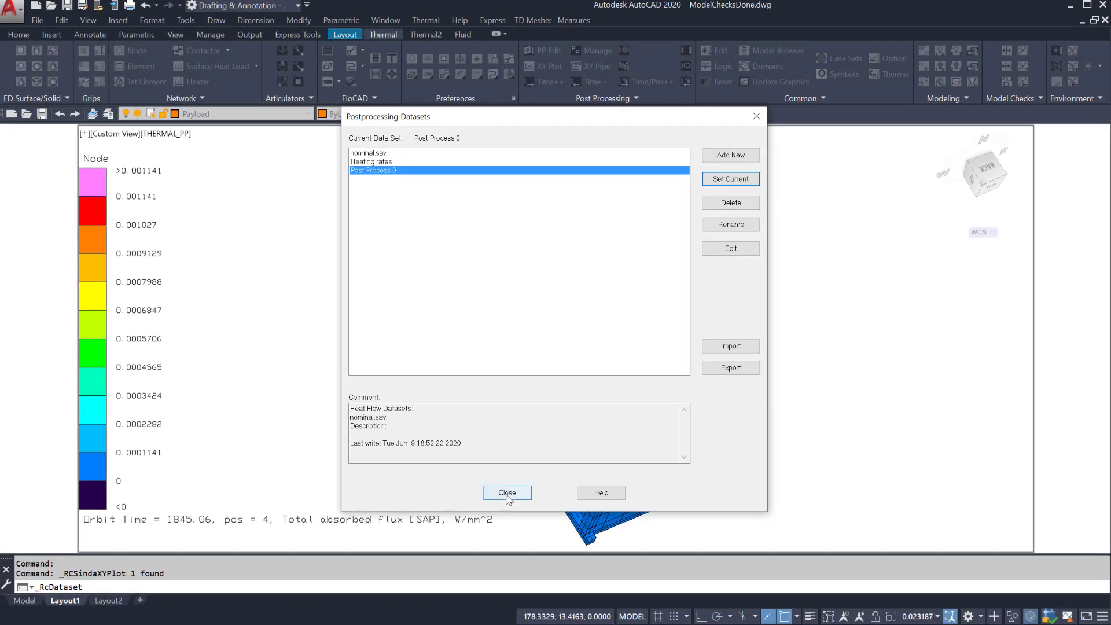
Step: Close the datasets manager and orbit the satellite to view the CASE.22 heat-flow contours
{"action": "left_click", "coordinate": [396, 559]}
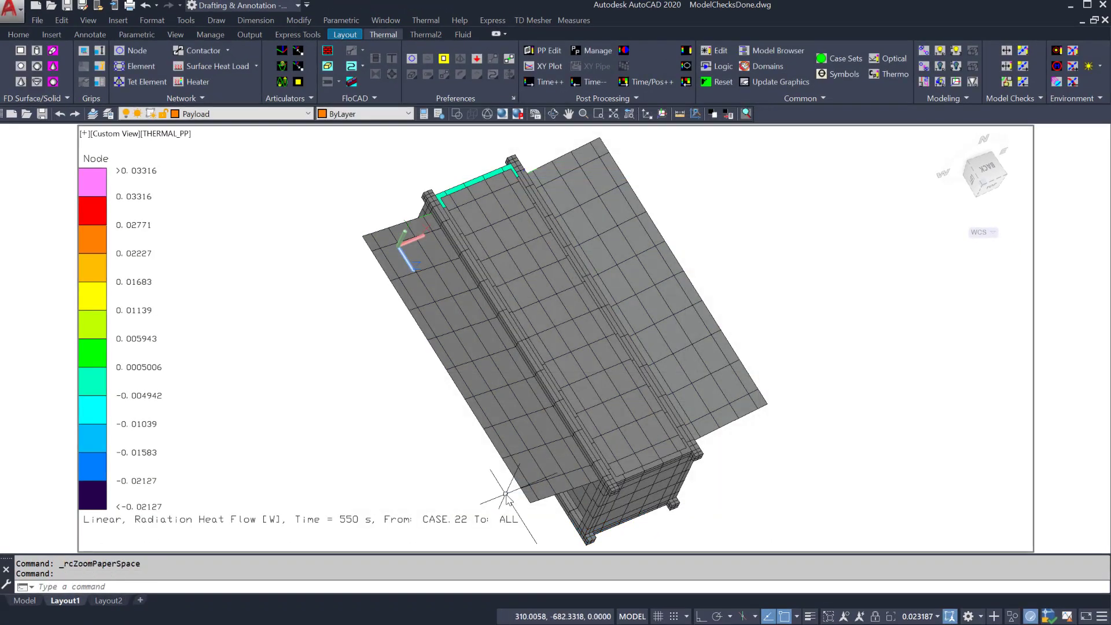
{"action": "left_click", "coordinate": [552, 113]}
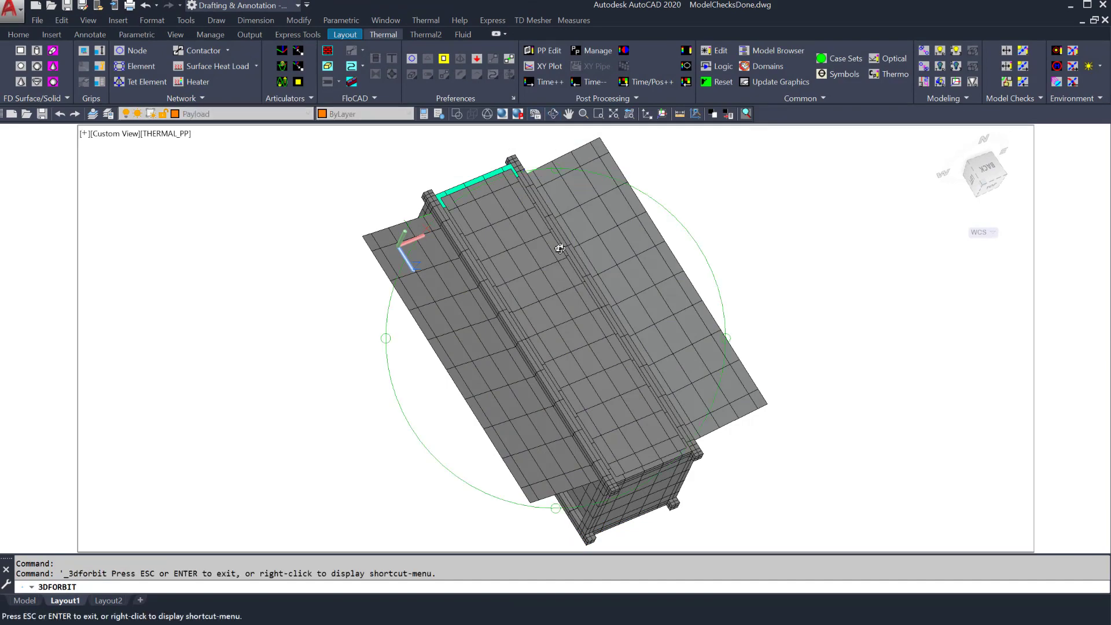
{"action": "left_click_drag", "start_coordinate": [561, 257], "coordinate": [636, 427]}
{"action": "left_click_drag", "start_coordinate": [602, 283], "coordinate": [628, 393]}
{"action": "key", "text": "Escape"}
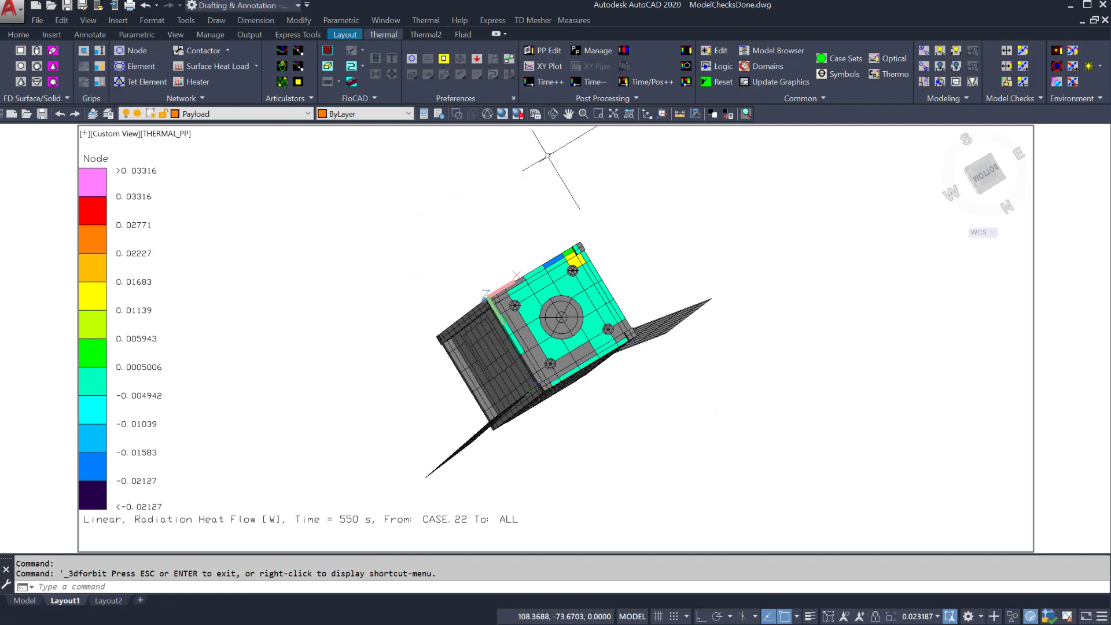
{"action": "left_click", "coordinate": [552, 118]}
{"action": "left_click_drag", "start_coordinate": [590, 318], "coordinate": [590, 264]}
{"action": "key", "text": "Escape"}
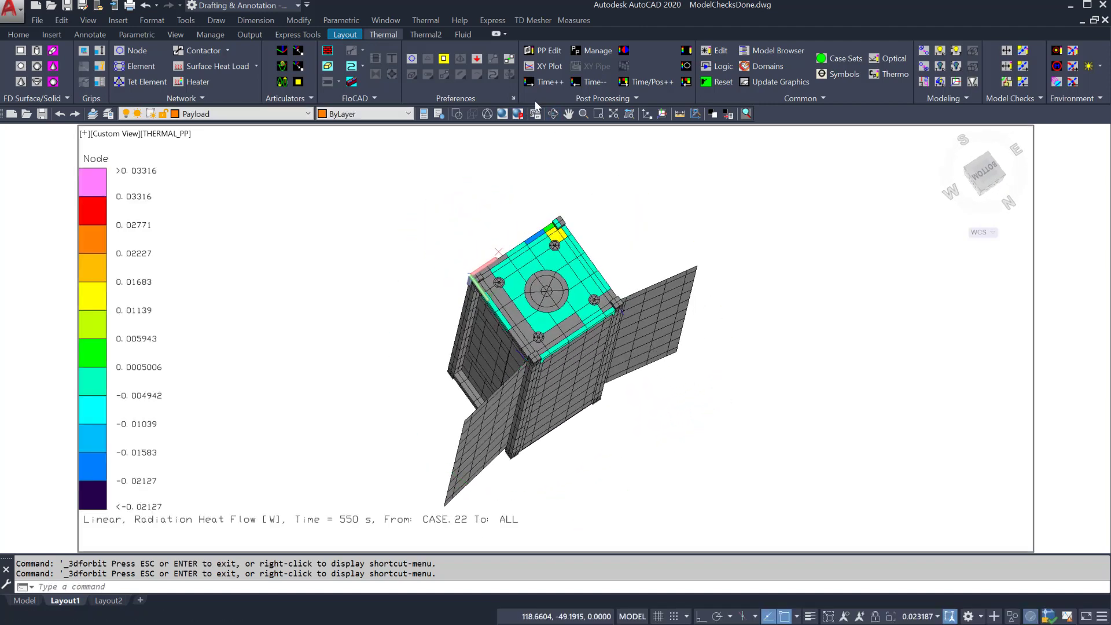
Step: Change the heat-flow source to the whole CASE submodel and orbit to view the underside
{"action": "left_click", "coordinate": [537, 50]}
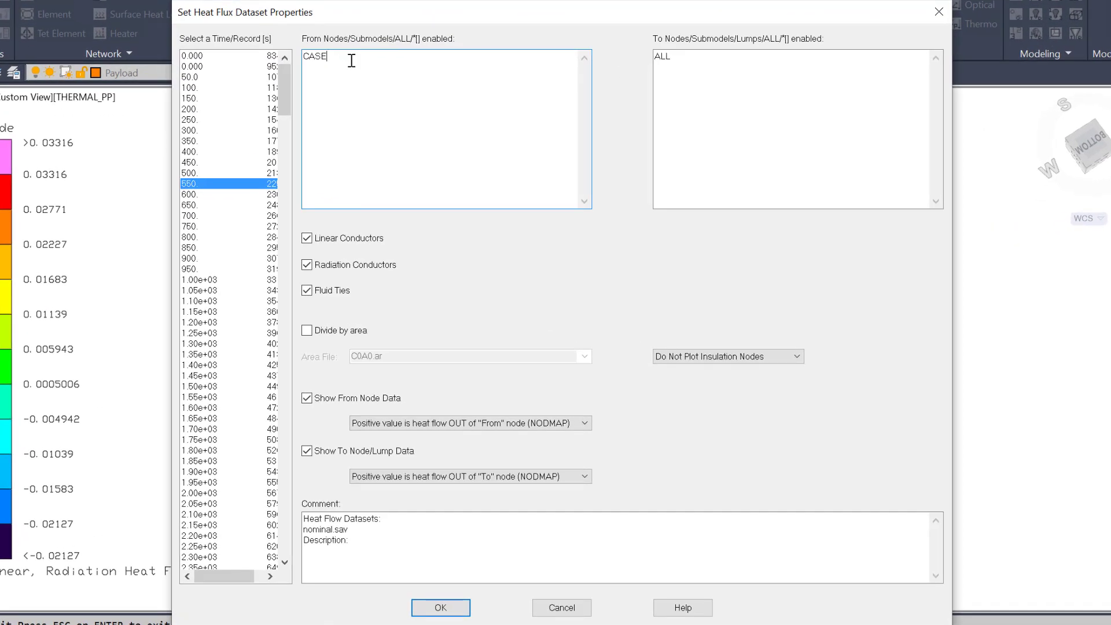
{"action": "left_click", "coordinate": [440, 608]}
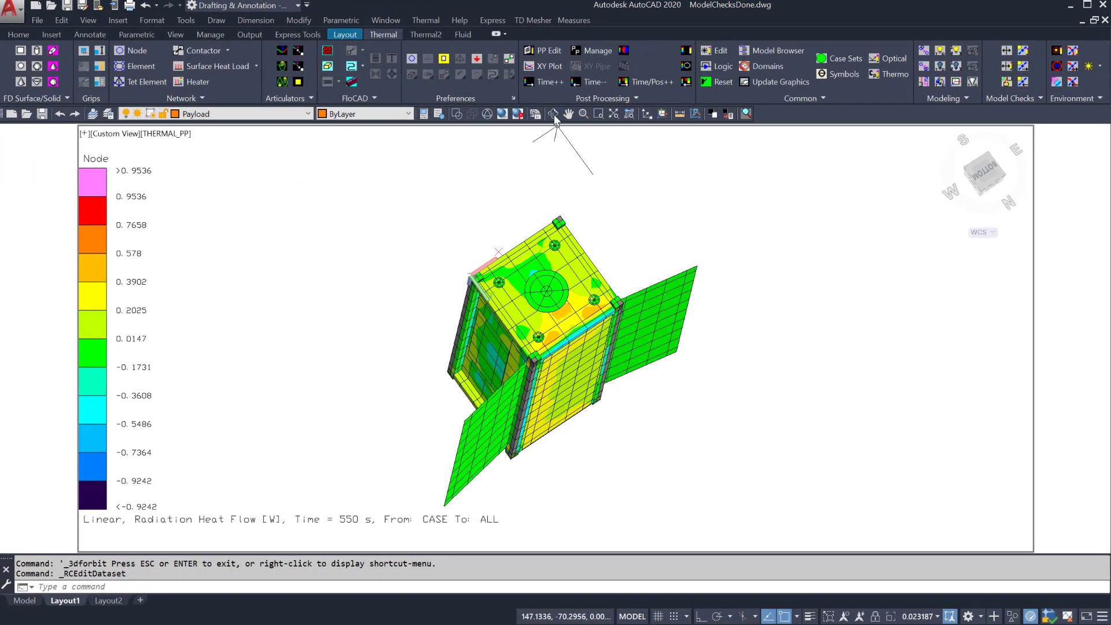
{"action": "left_click", "coordinate": [553, 113]}
{"action": "left_click_drag", "start_coordinate": [616, 372], "coordinate": [631, 235]}
{"action": "left_click_drag", "start_coordinate": [585, 411], "coordinate": [501, 206]}
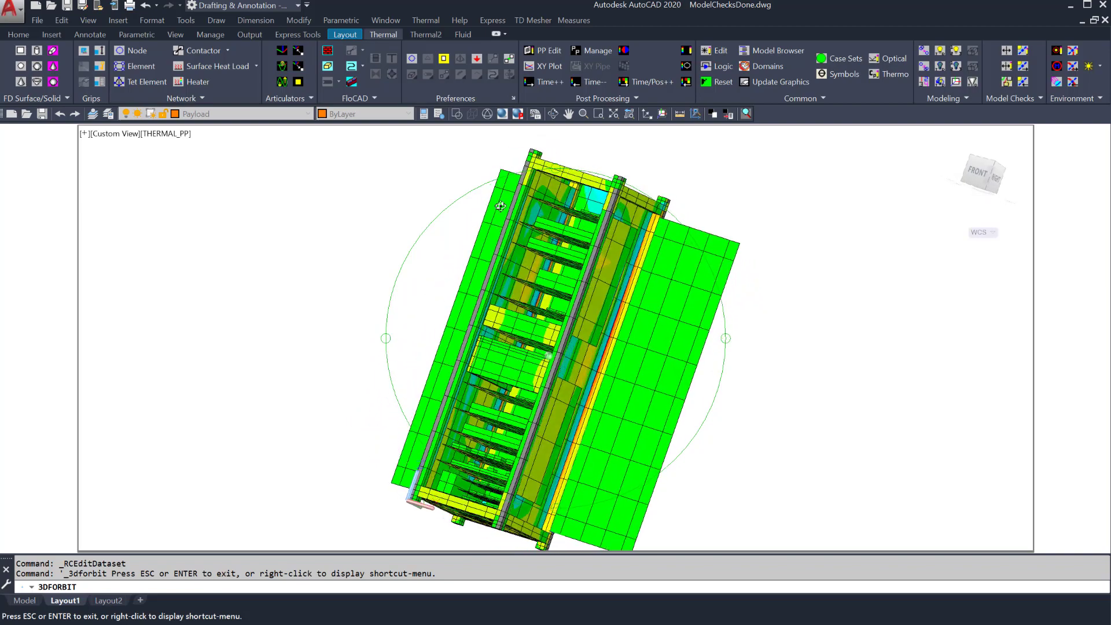
{"action": "left_click_drag", "start_coordinate": [625, 369], "coordinate": [444, 292]}
{"action": "left_click_drag", "start_coordinate": [495, 396], "coordinate": [483, 314]}
{"action": "key", "text": "Escape"}
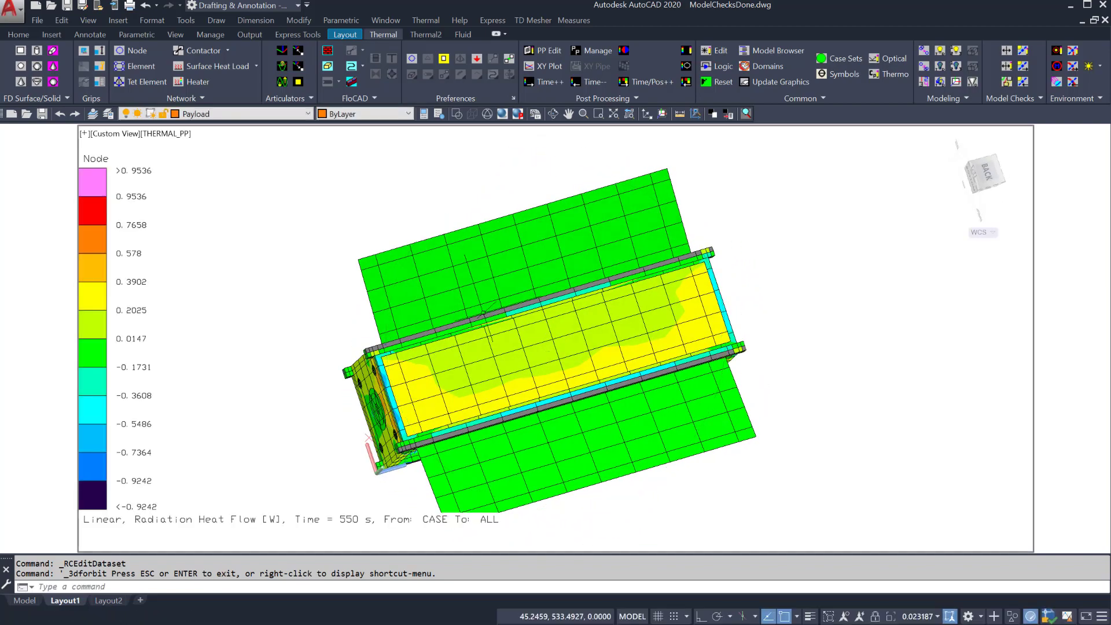
Step: Orbit the model to a tilted top view angled toward its front
{"action": "left_click", "coordinate": [552, 113]}
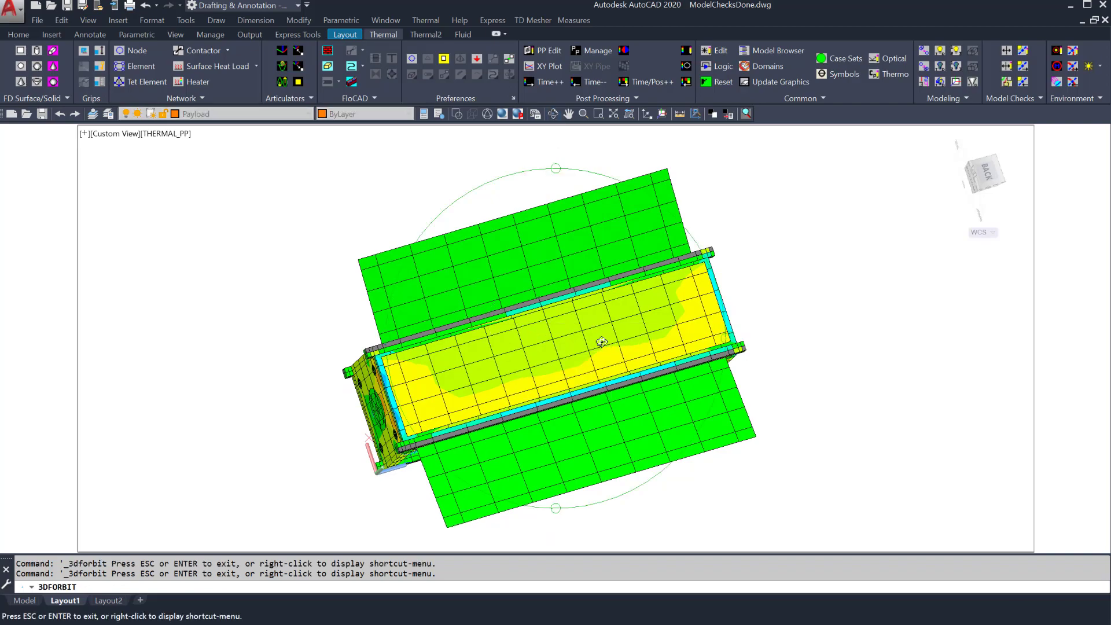
{"action": "left_click_drag", "start_coordinate": [602, 342], "coordinate": [599, 181]}
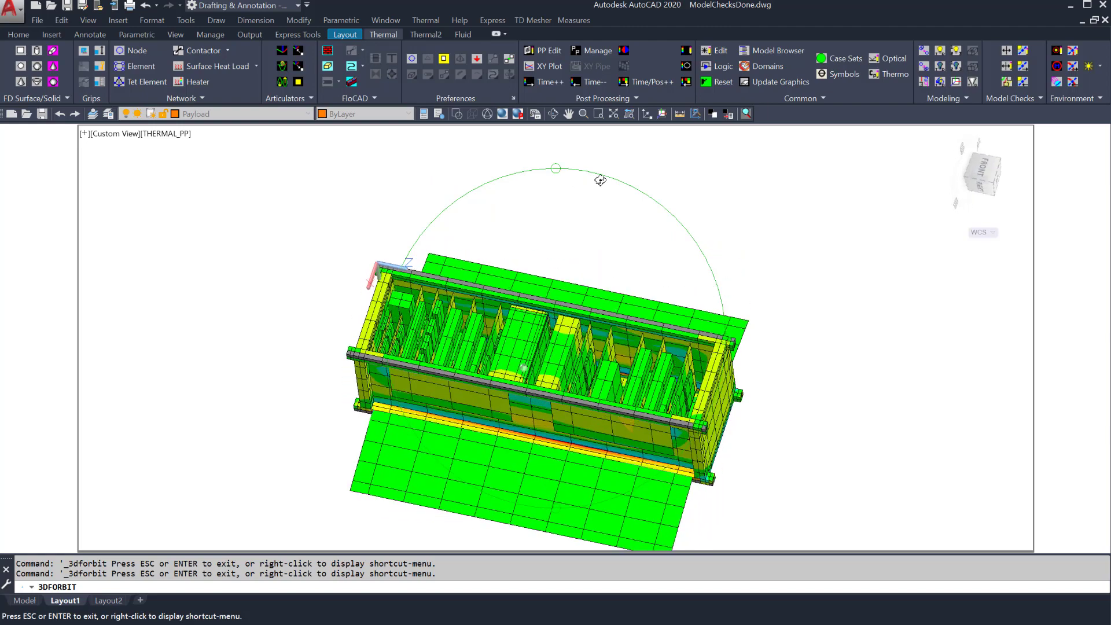
{"action": "left_click_drag", "start_coordinate": [582, 364], "coordinate": [599, 336]}
{"action": "key", "text": "Escape"}
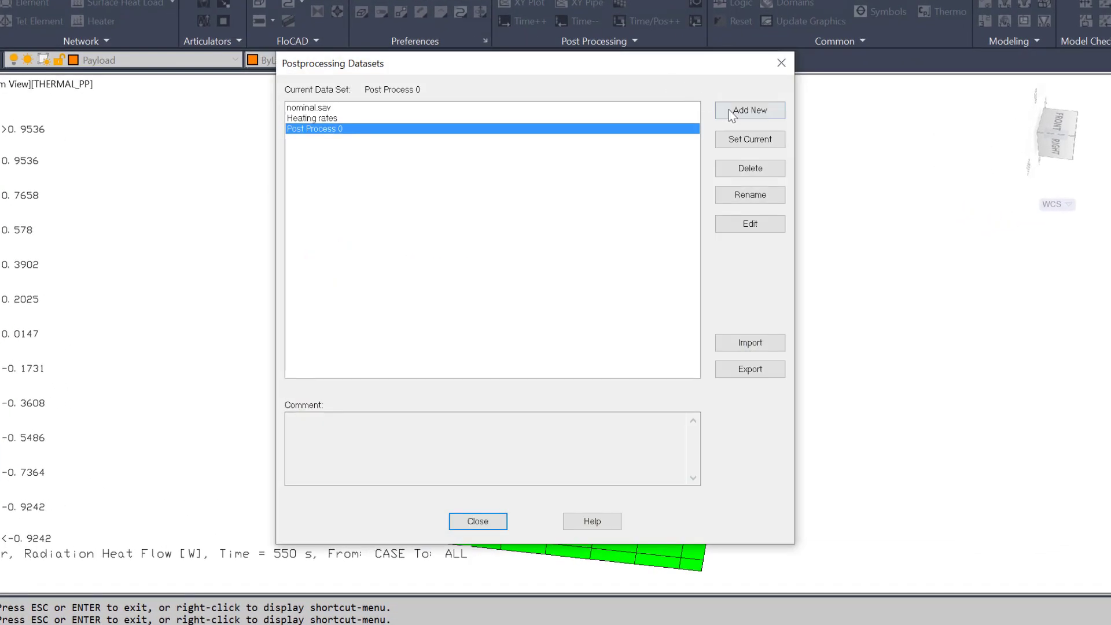
Step: Add a current Heat Flow Map Between Submodels dataset from nominal.sav at 650 s
{"action": "left_click", "coordinate": [730, 110]}
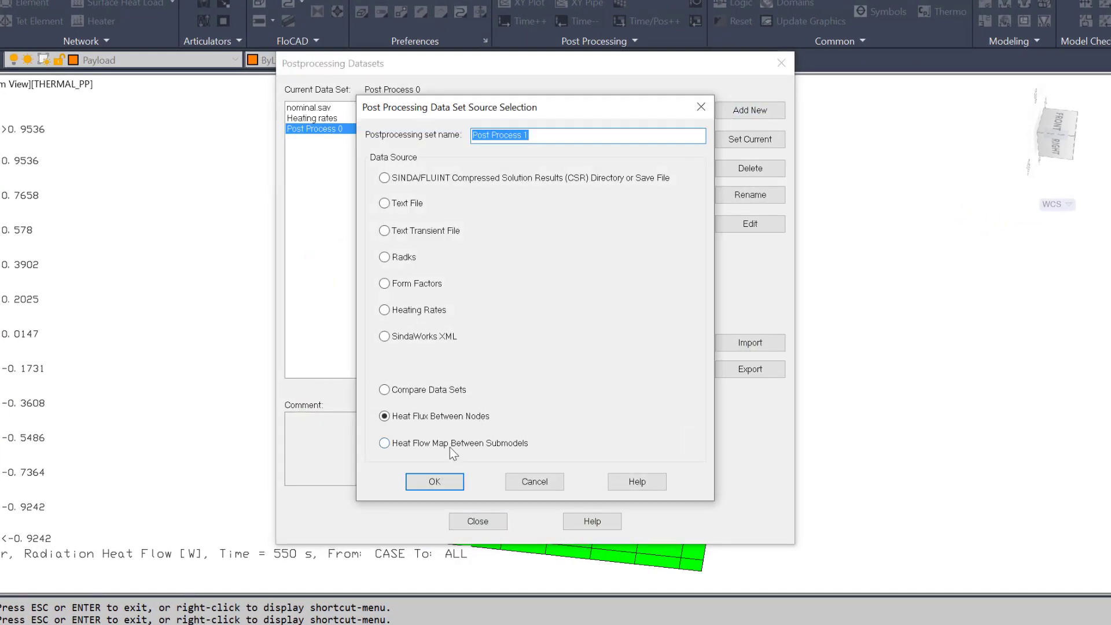
{"action": "left_click", "coordinate": [449, 444]}
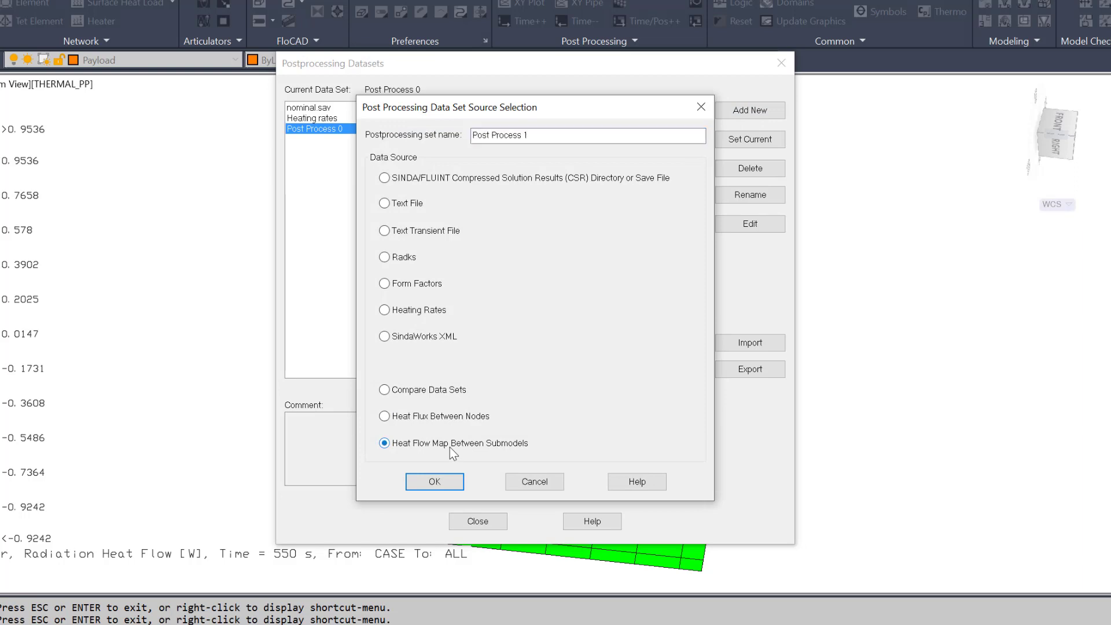
{"action": "left_click", "coordinate": [446, 480]}
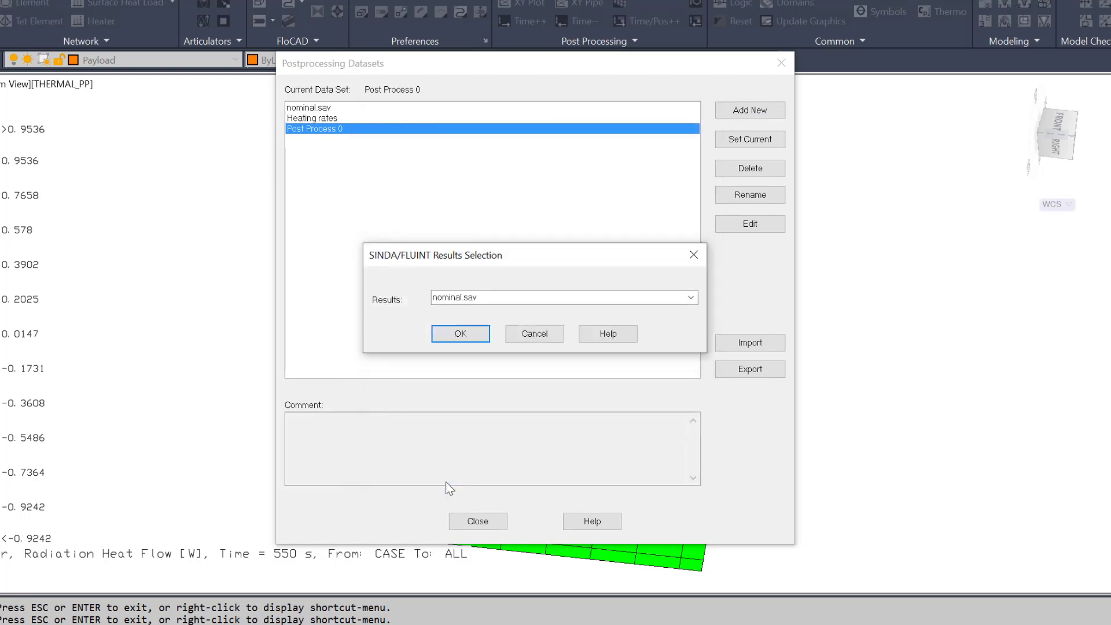
{"action": "left_click", "coordinate": [457, 334]}
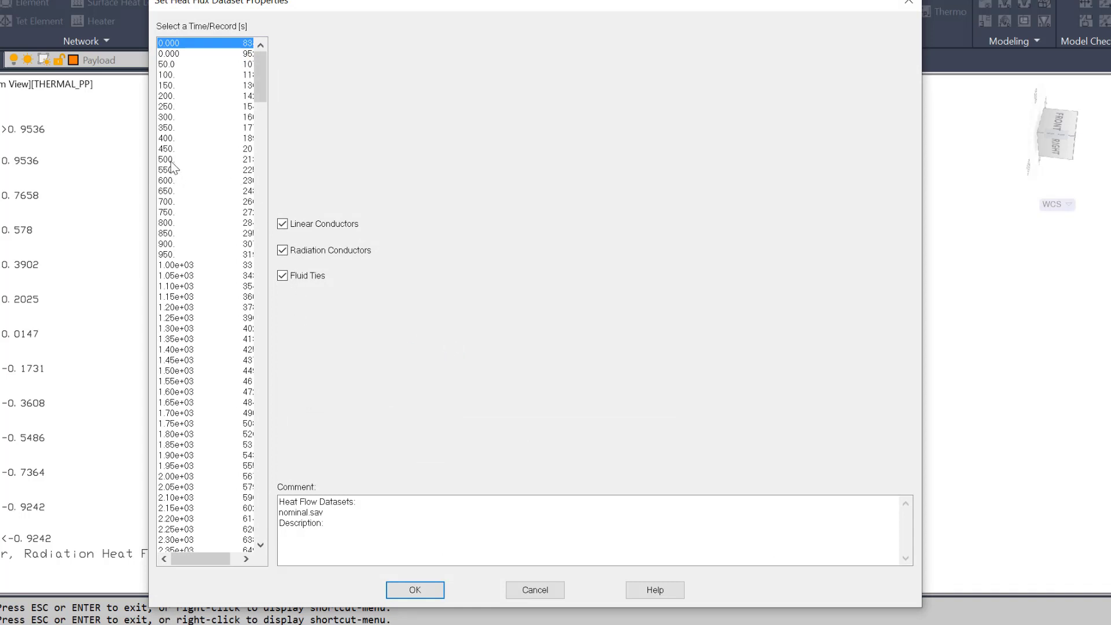
{"action": "left_click", "coordinate": [169, 191]}
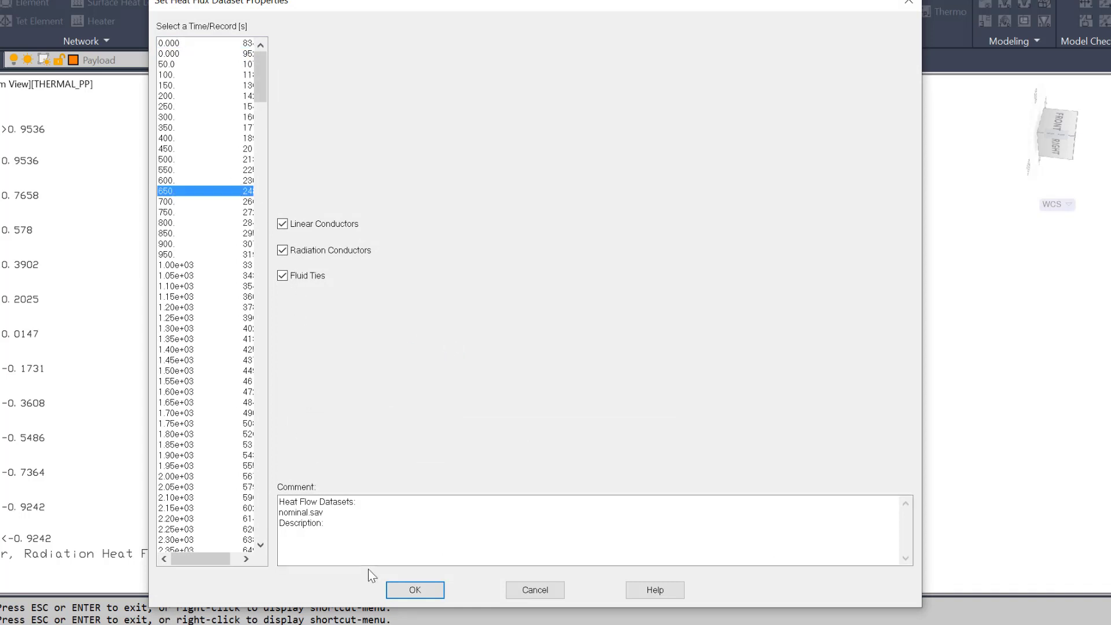
{"action": "left_click", "coordinate": [401, 589]}
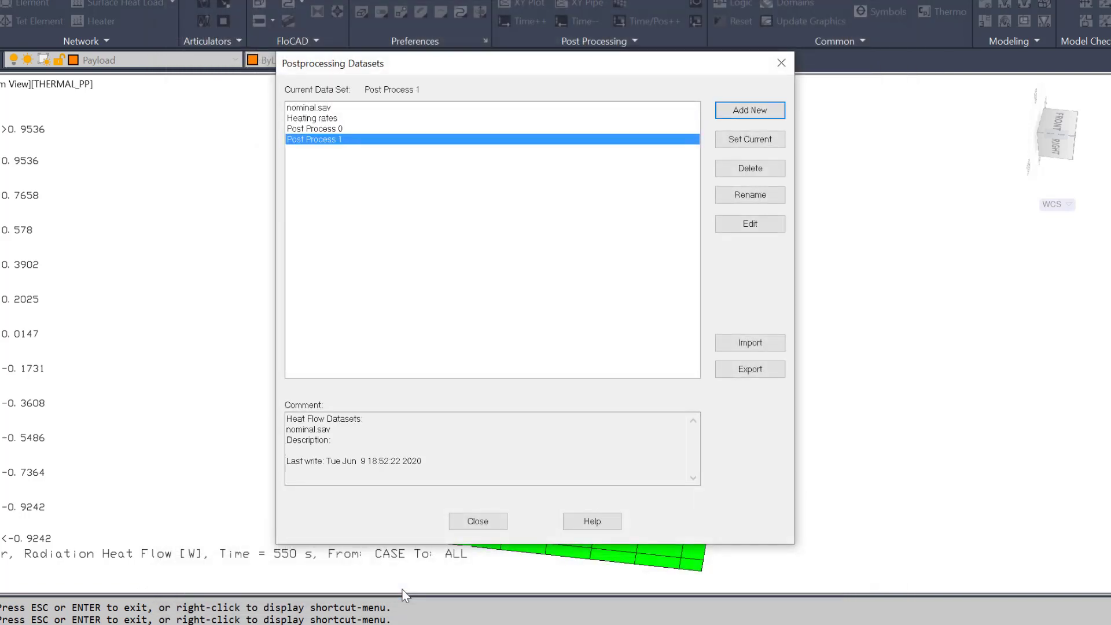
{"action": "left_click", "coordinate": [745, 144]}
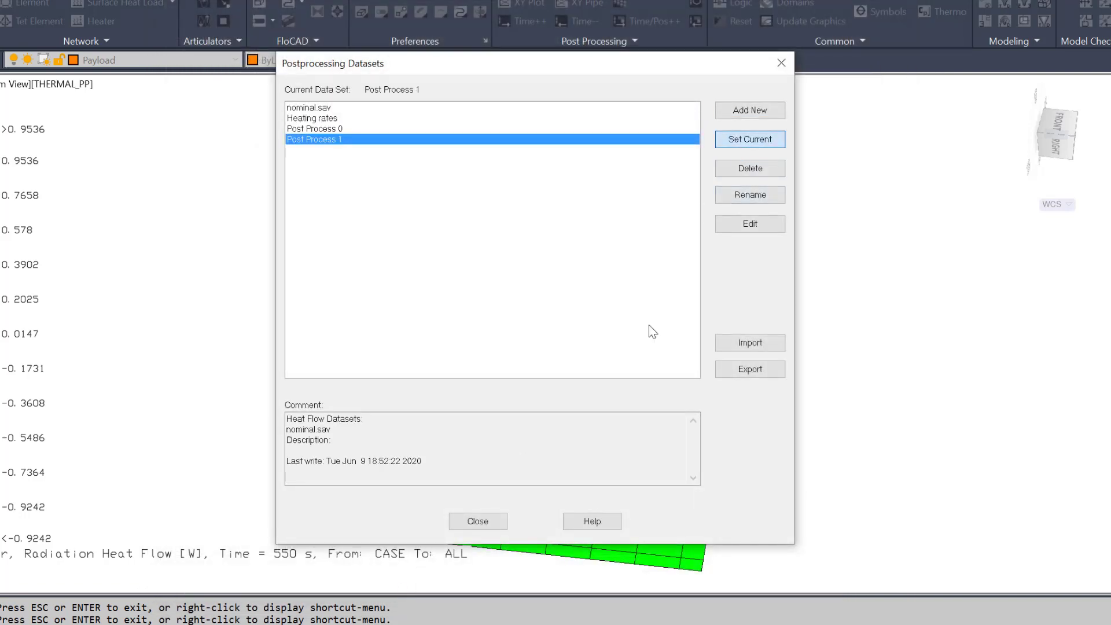
{"action": "left_click", "coordinate": [477, 520]}
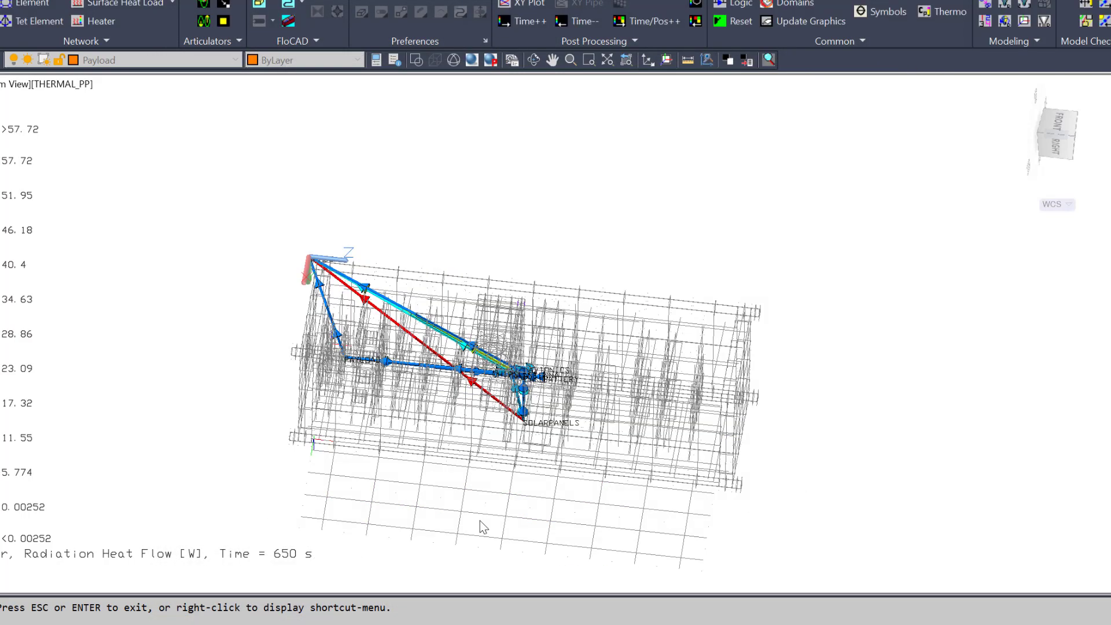
Step: Orbit the heat-flow arrow map to a more level view
{"action": "left_click", "coordinate": [534, 59]}
{"action": "left_click_drag", "start_coordinate": [602, 359], "coordinate": [662, 283]}
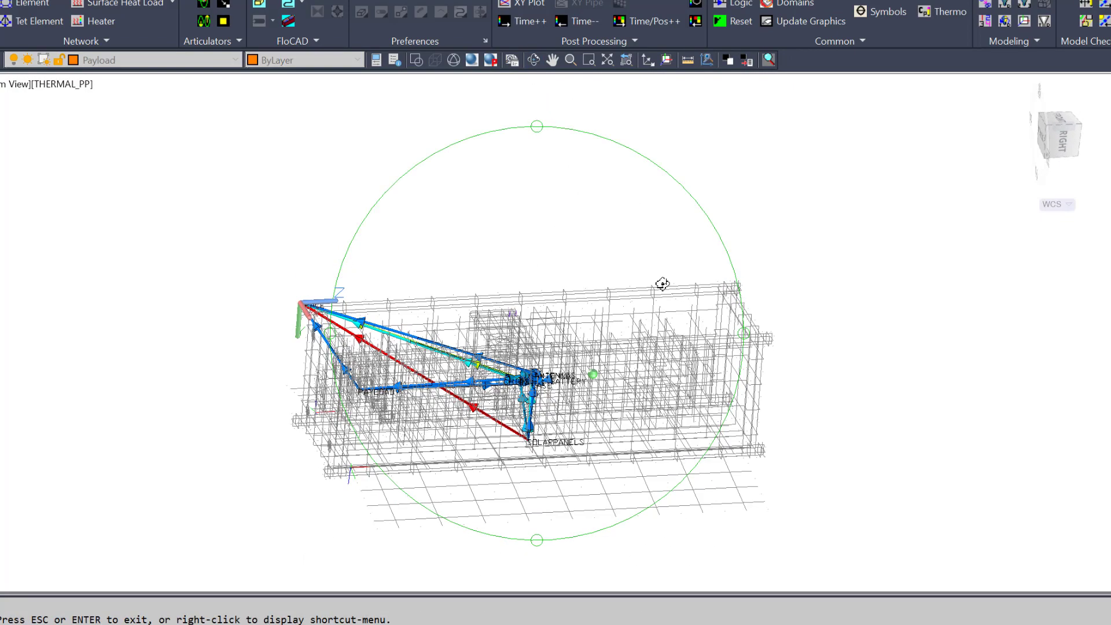
{"action": "key", "text": "Escape"}
Step: Zoom and pan around the SOLARPANELS, CASE, BATTERY and AVIONICS heat-flow arrows
{"action": "scroll", "coordinate": [531, 453], "scroll_direction": "up", "scroll_amount": 6}
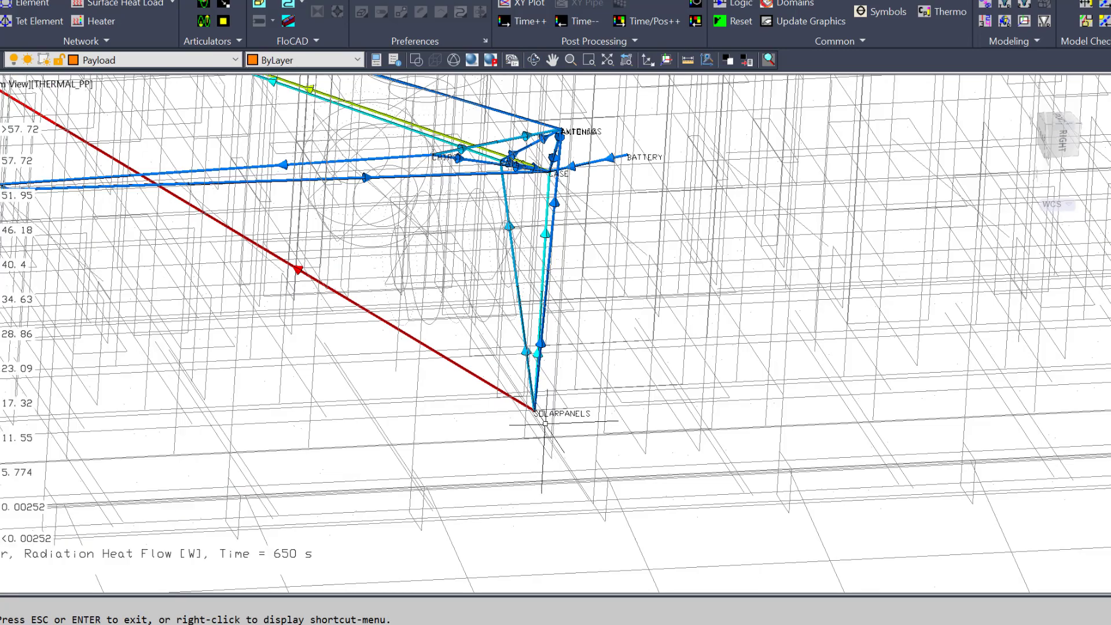
{"action": "scroll", "coordinate": [533, 407], "scroll_direction": "down", "scroll_amount": 6}
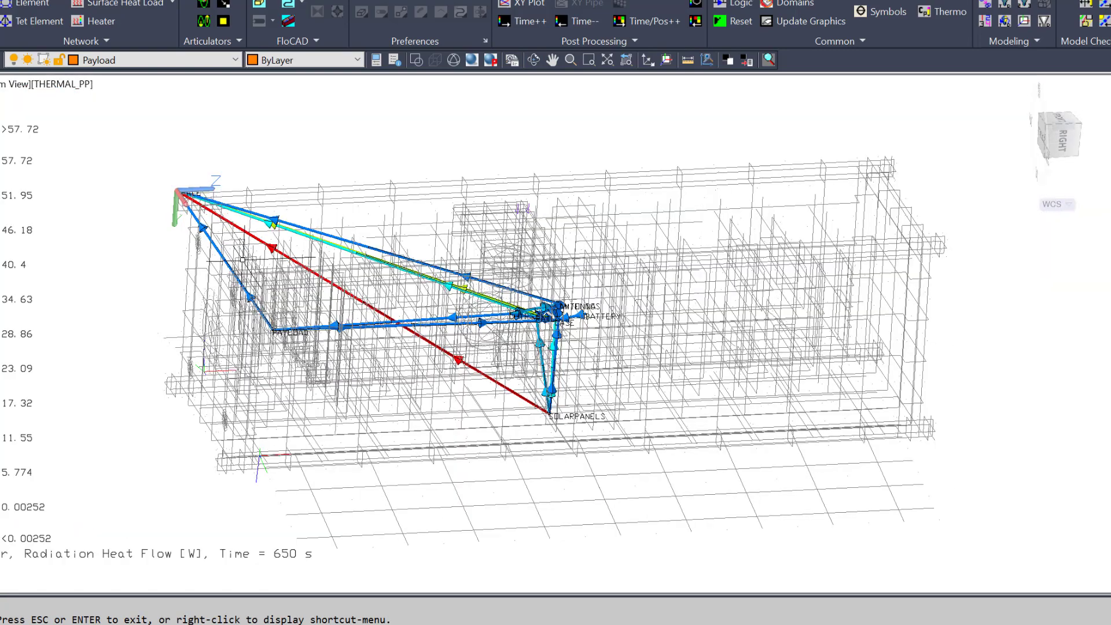
{"action": "scroll", "coordinate": [168, 199], "scroll_direction": "up", "scroll_amount": 6}
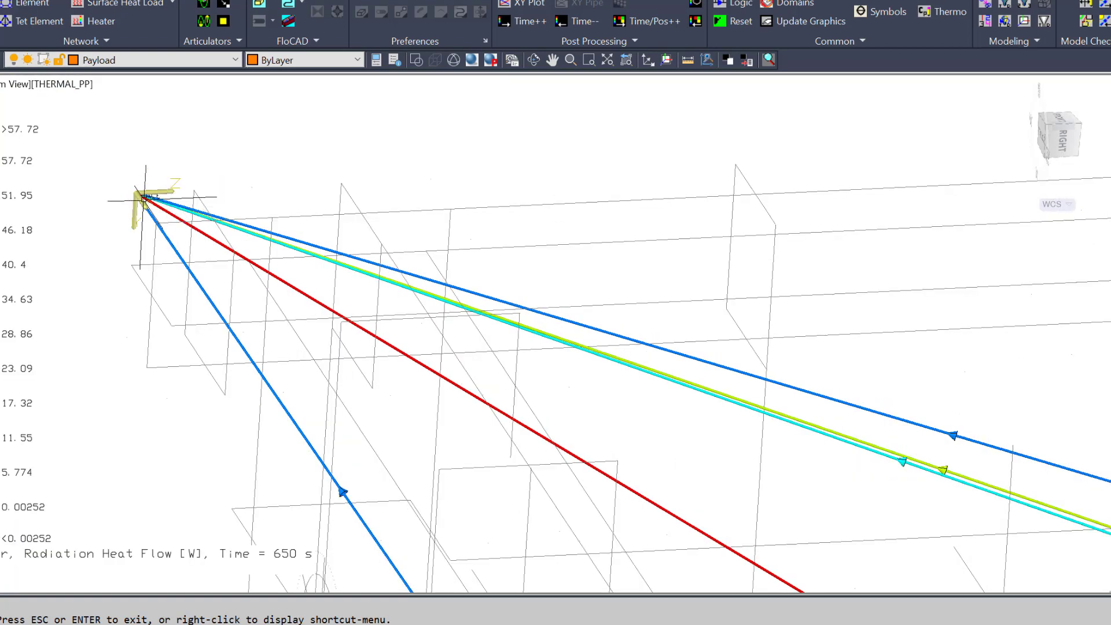
{"action": "scroll", "coordinate": [189, 236], "scroll_direction": "down", "scroll_amount": 2}
{"action": "scroll", "coordinate": [189, 236], "scroll_direction": "down", "scroll_amount": 2}
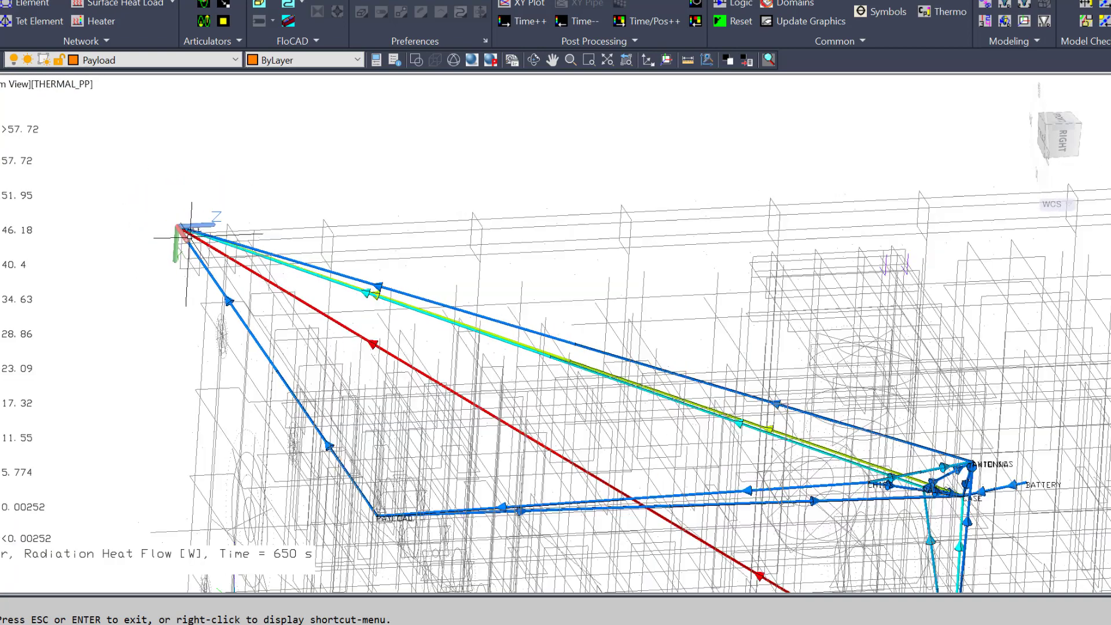
{"action": "scroll", "coordinate": [513, 398], "scroll_direction": "down", "scroll_amount": 2}
{"action": "middle_click_drag", "start_coordinate": [514, 398], "coordinate": [355, 307]}
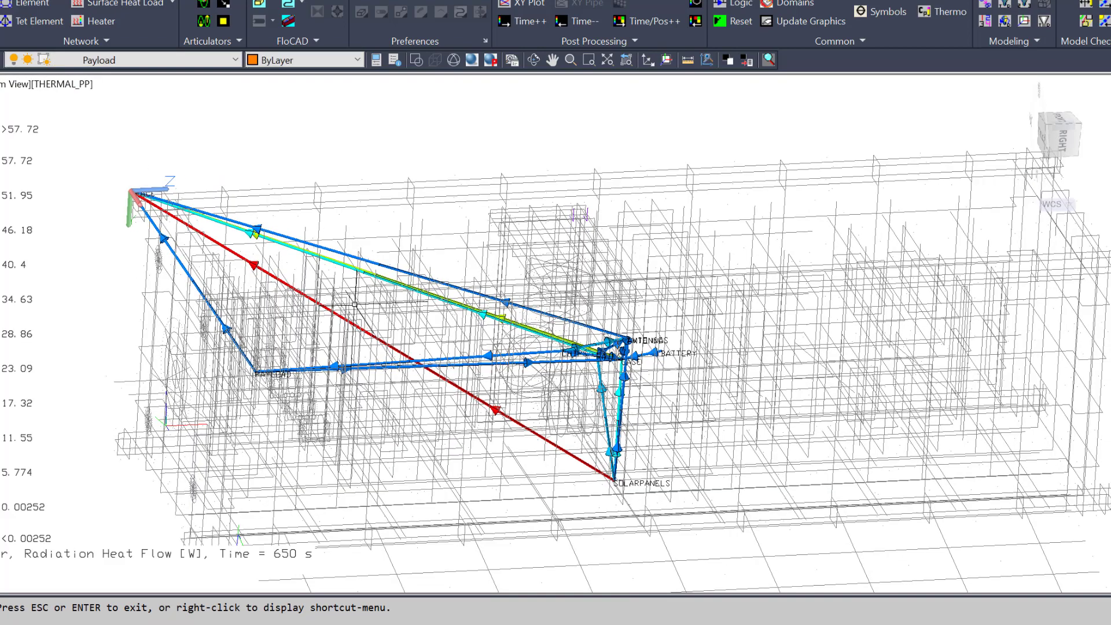
{"action": "scroll", "coordinate": [657, 395], "scroll_direction": "up", "scroll_amount": 4}
{"action": "scroll", "coordinate": [656, 396], "scroll_direction": "up", "scroll_amount": 3}
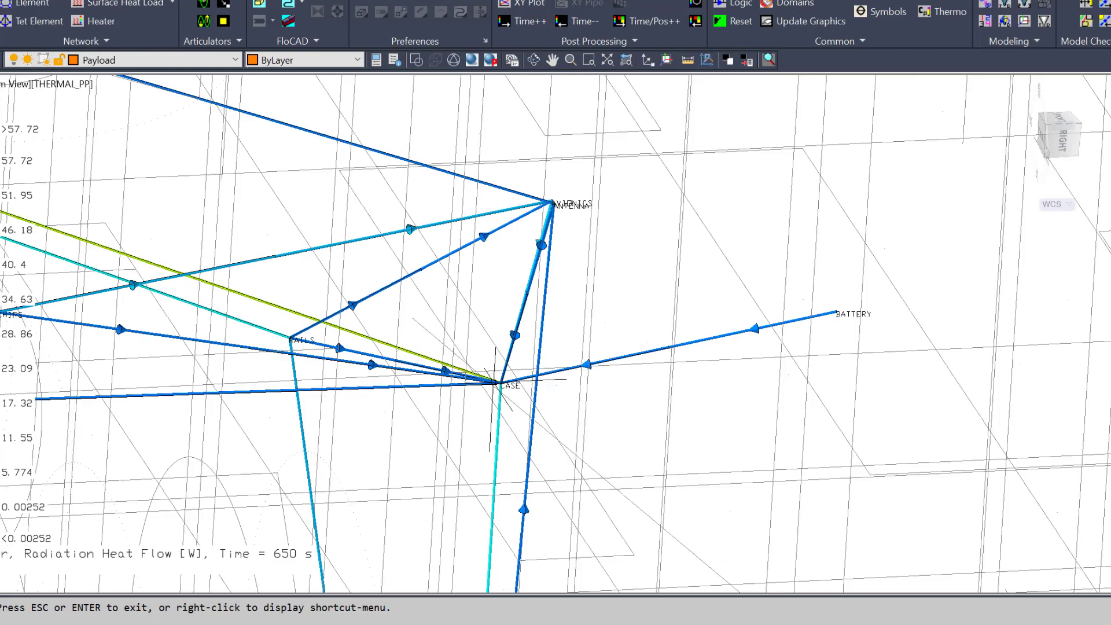
{"action": "scroll", "coordinate": [548, 183], "scroll_direction": "up", "scroll_amount": 4}
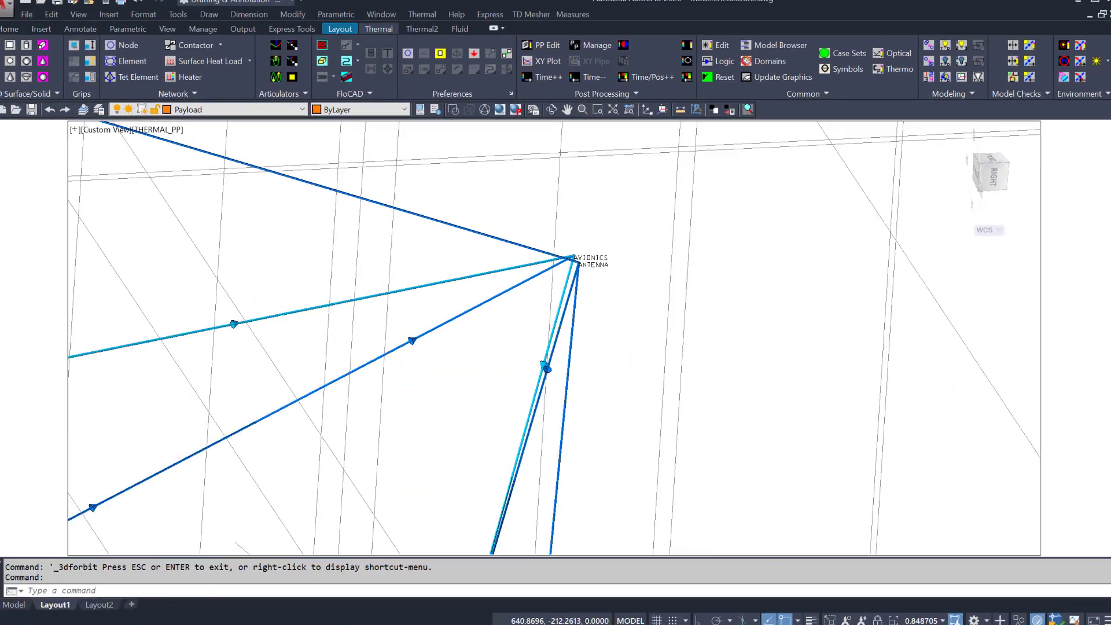
{"action": "scroll", "coordinate": [572, 248], "scroll_direction": "up", "scroll_amount": 3}
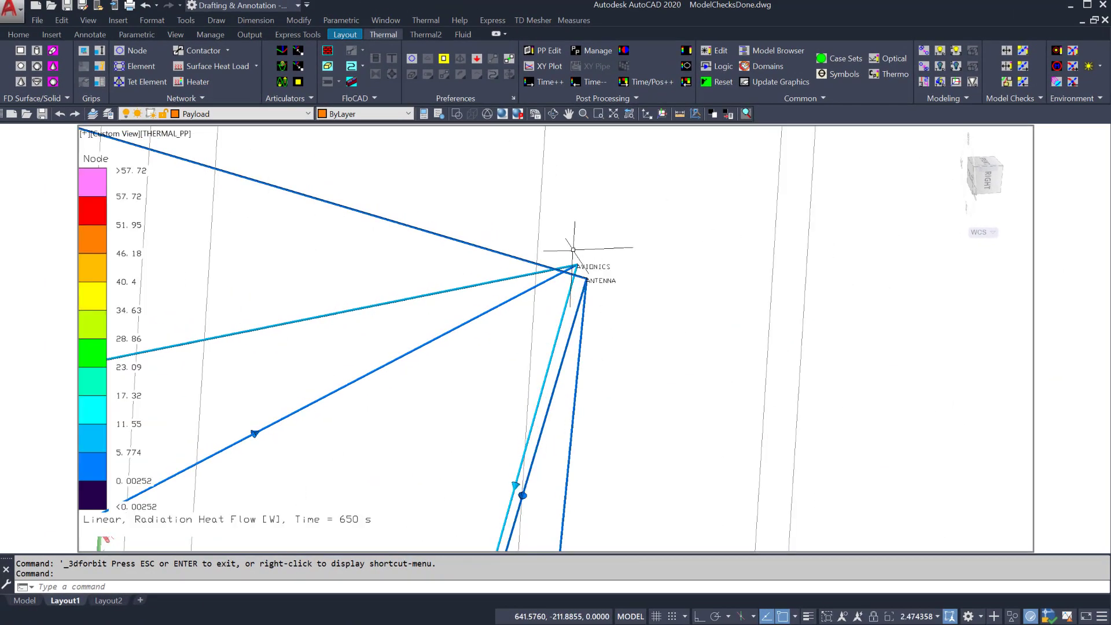
{"action": "scroll", "coordinate": [572, 250], "scroll_direction": "down", "scroll_amount": 15}
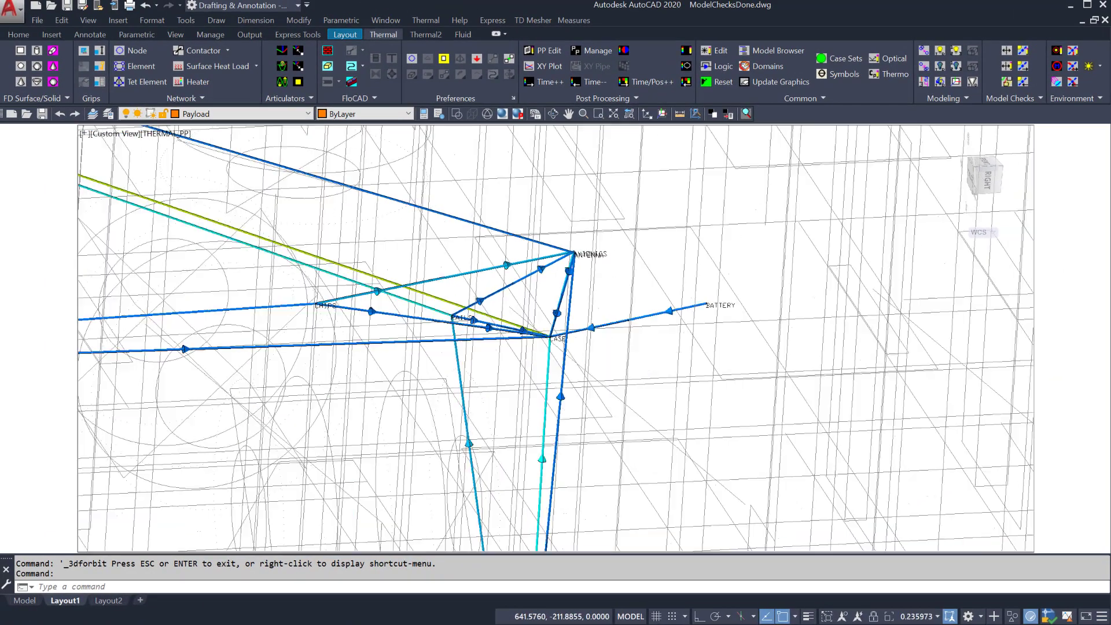
{"action": "scroll", "coordinate": [572, 252], "scroll_direction": "down", "scroll_amount": 3}
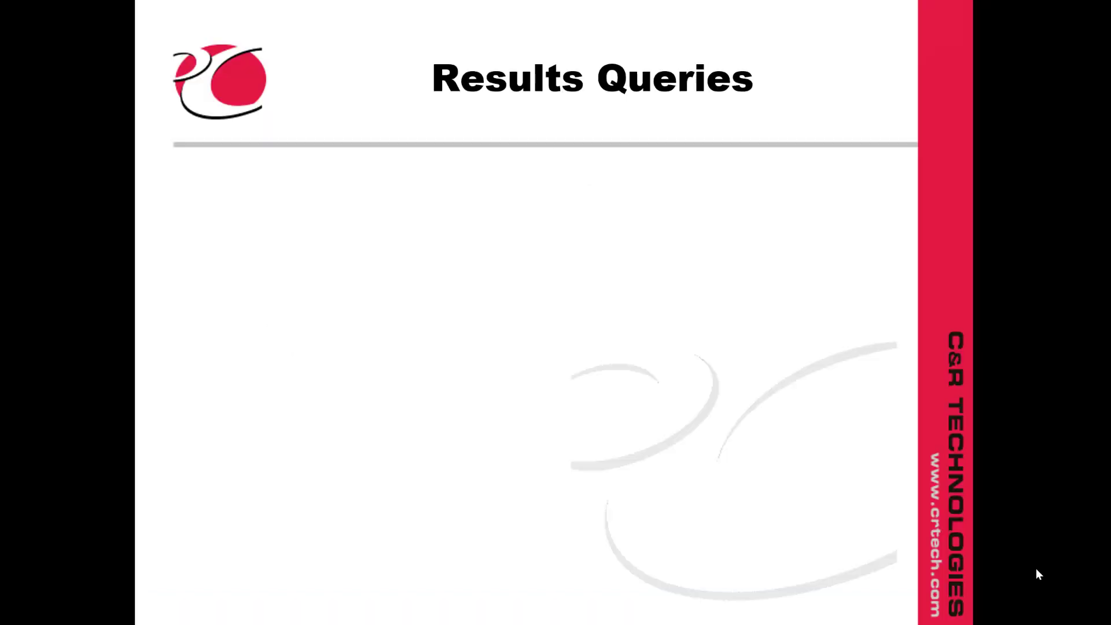
Step: Reveal the QFLOW From Results bullet and its save-file tasks and ASCII output sub-points
{"action": "left_click", "coordinate": [1036, 569]}
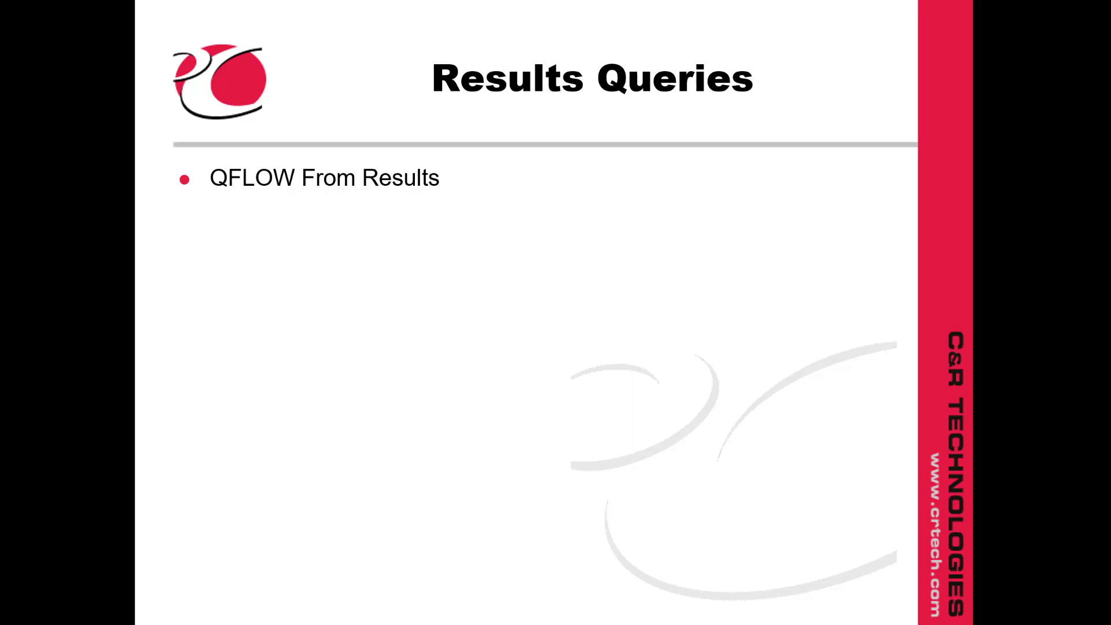
{"action": "key", "text": "Right"}
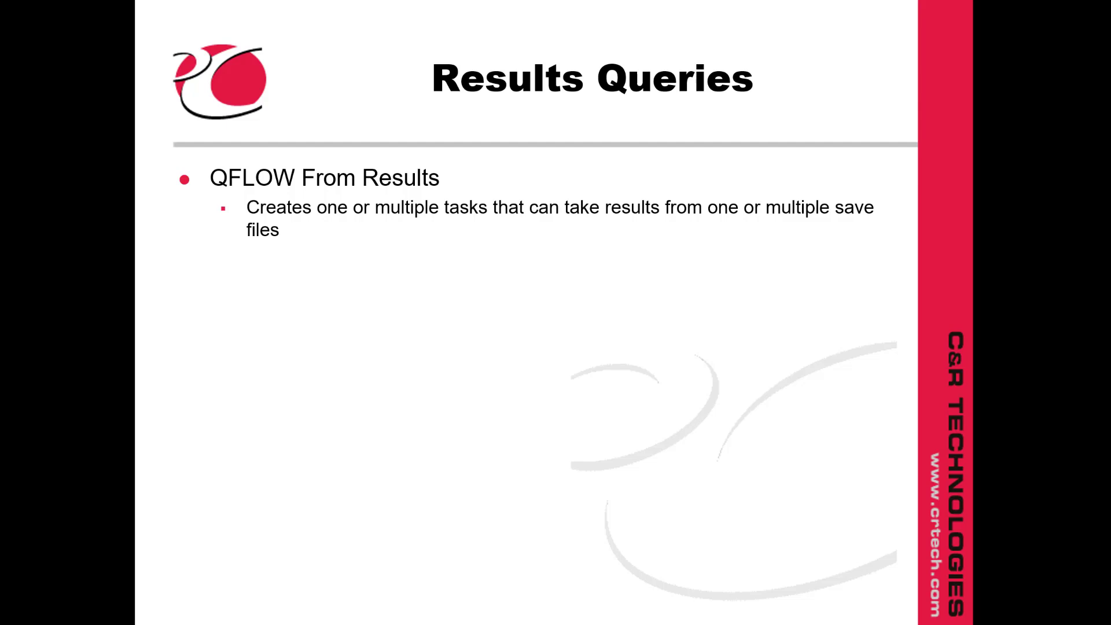
{"action": "key", "text": "Right"}
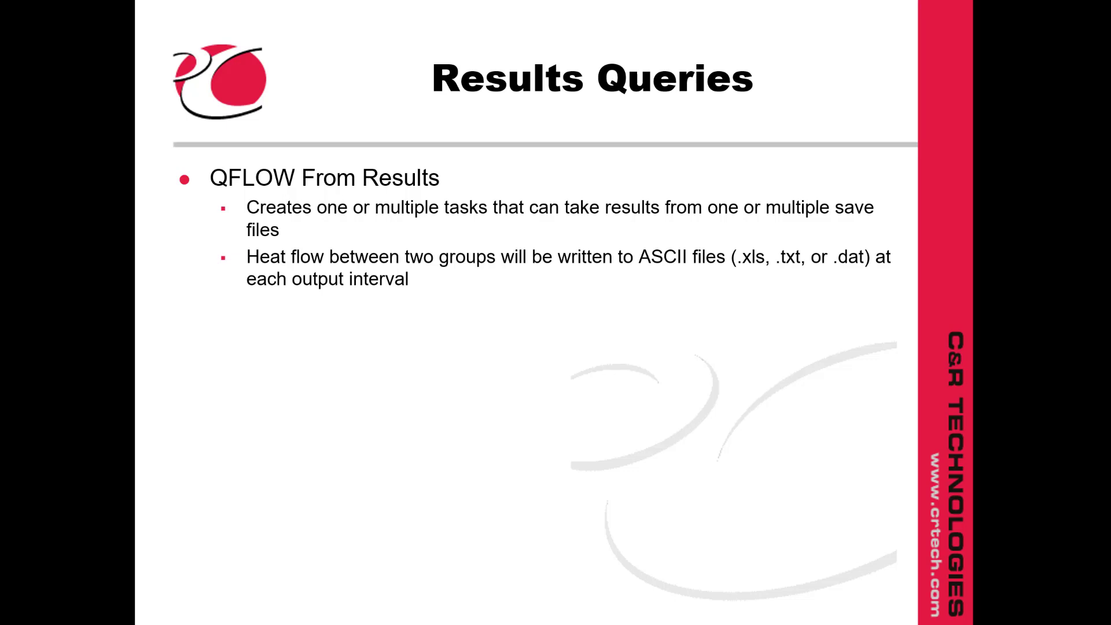